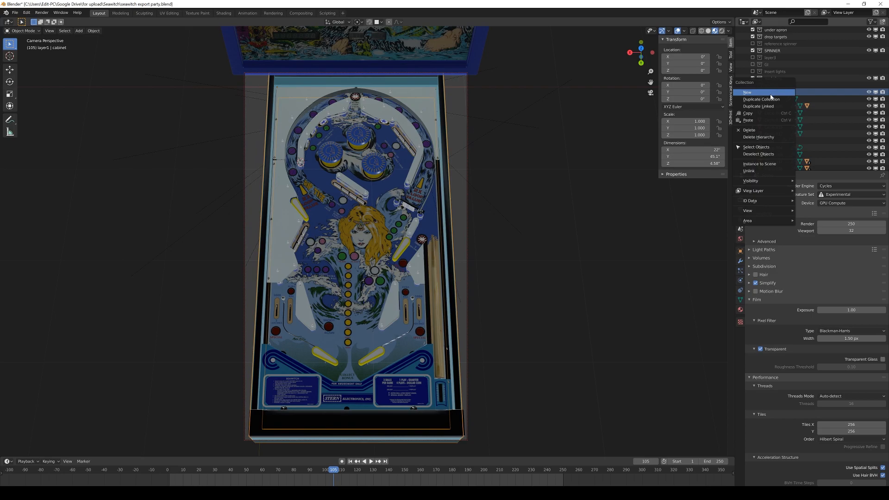
Select all objects in the layer1 collection, duplicate them in place, and move the copies to the workshop collection
click(768, 149)
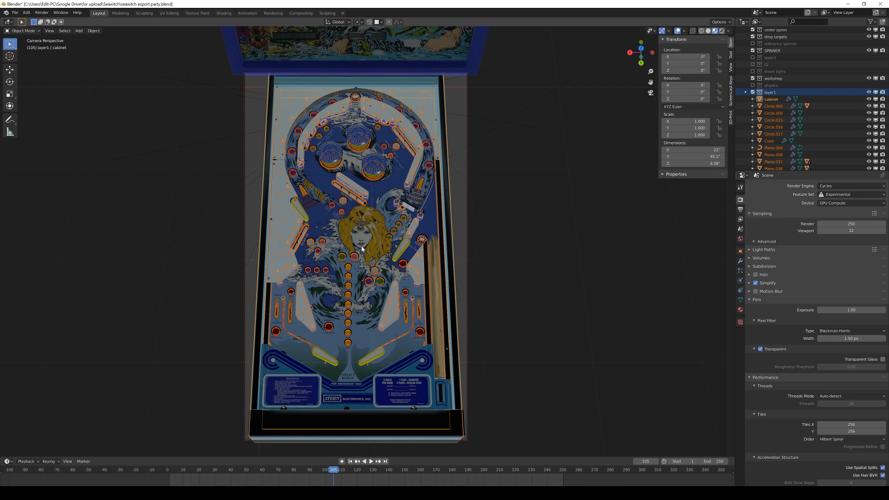
key(shift+d)
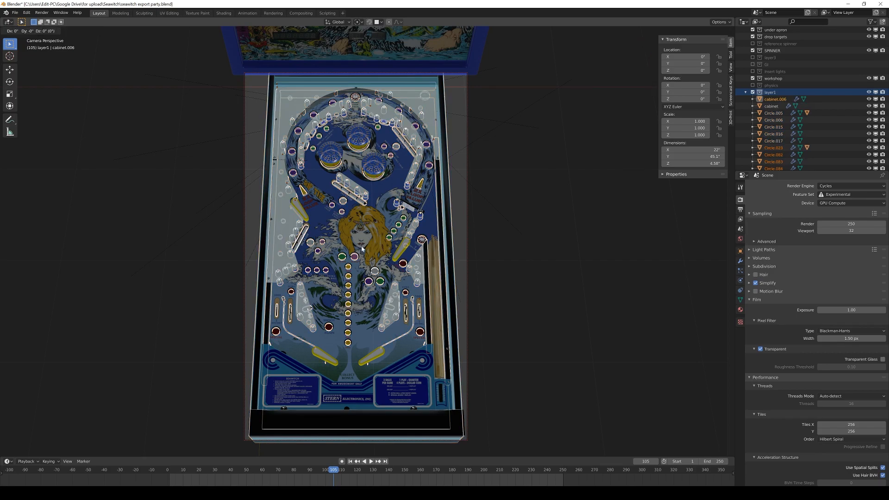
key(Escape)
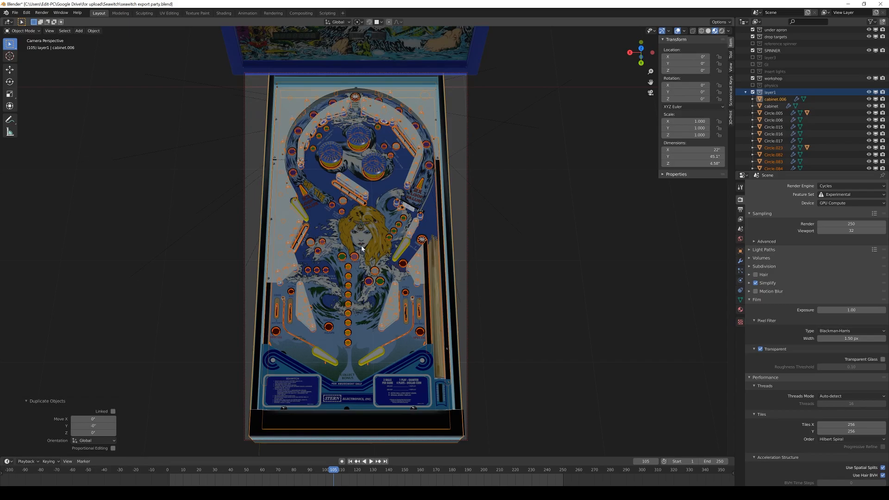
key(m)
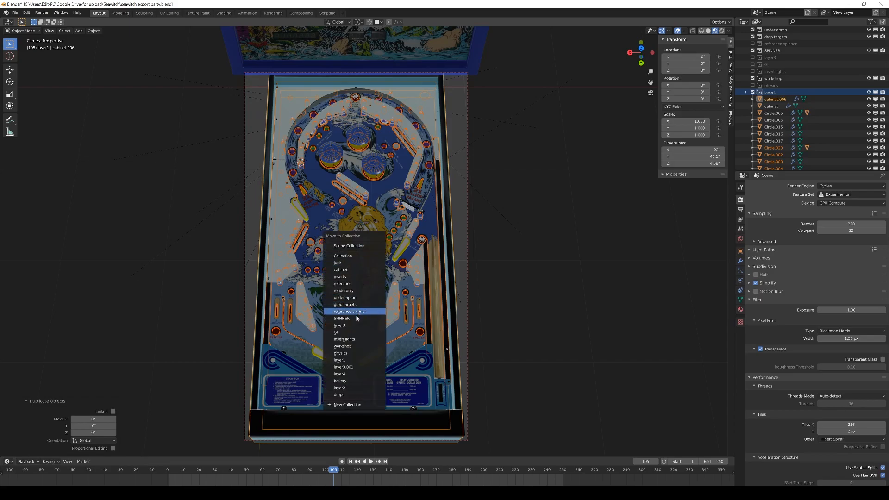
click(356, 346)
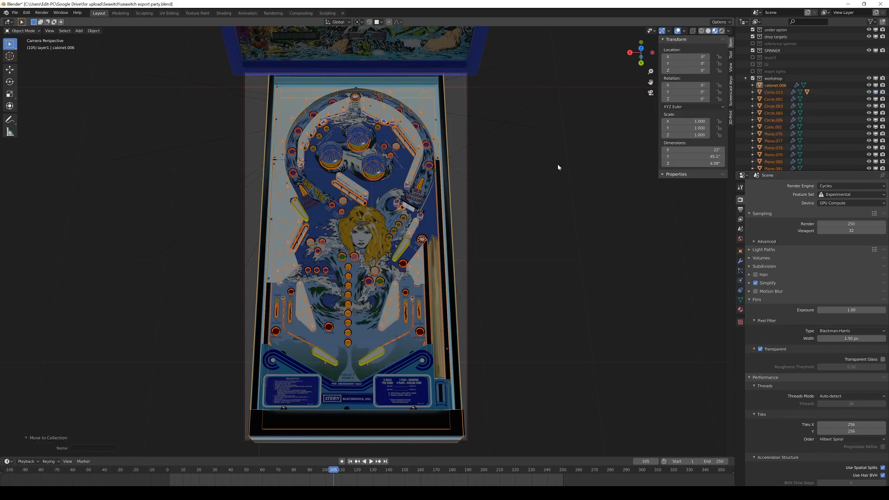
Select all objects in the workshop collection and isolate them in local view, seen through the camera
click(773, 79)
right_click(771, 78)
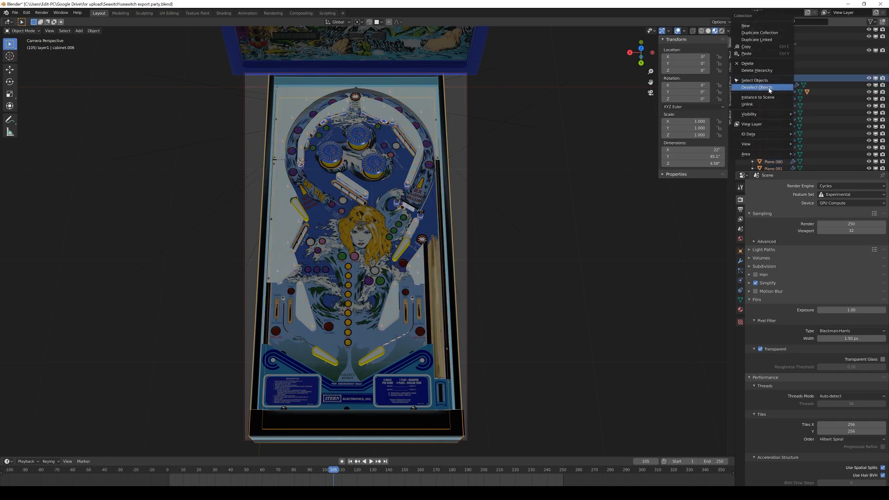
click(759, 81)
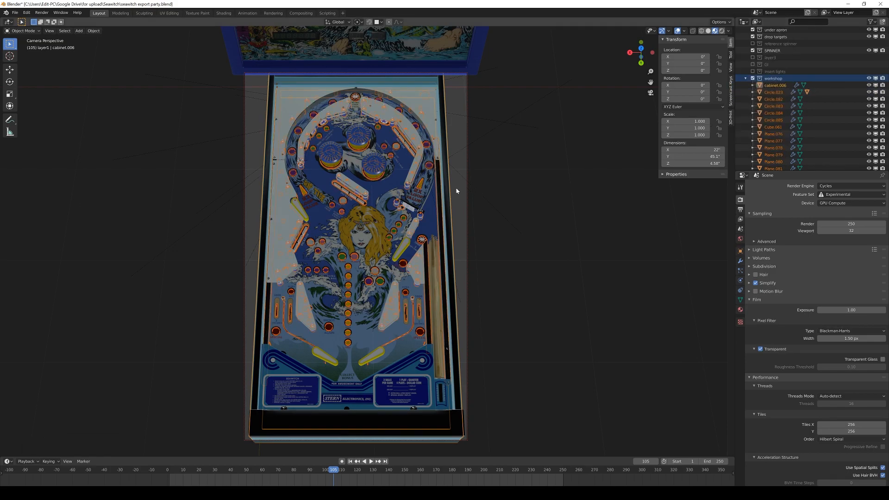
key(KP_Divide)
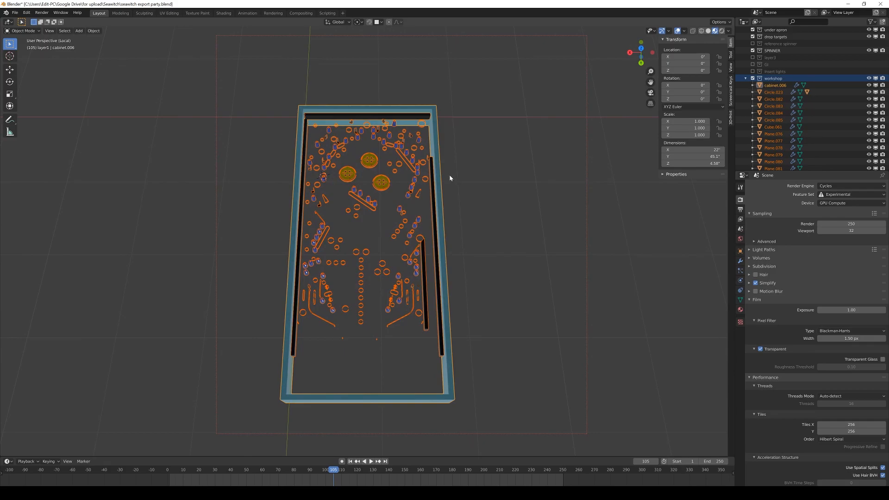
key(KP_0)
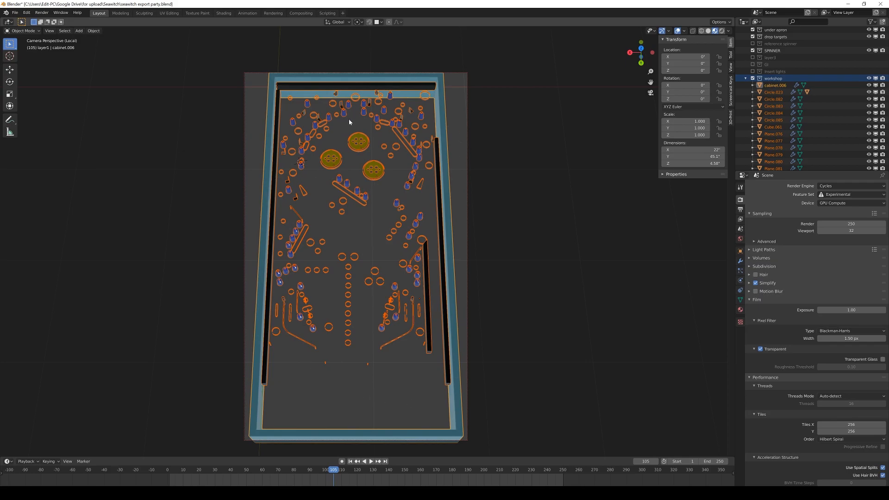
Enter edit mode on the duplicated objects with all geometry selected, and switch to the UV Editing workspace
click(739, 261)
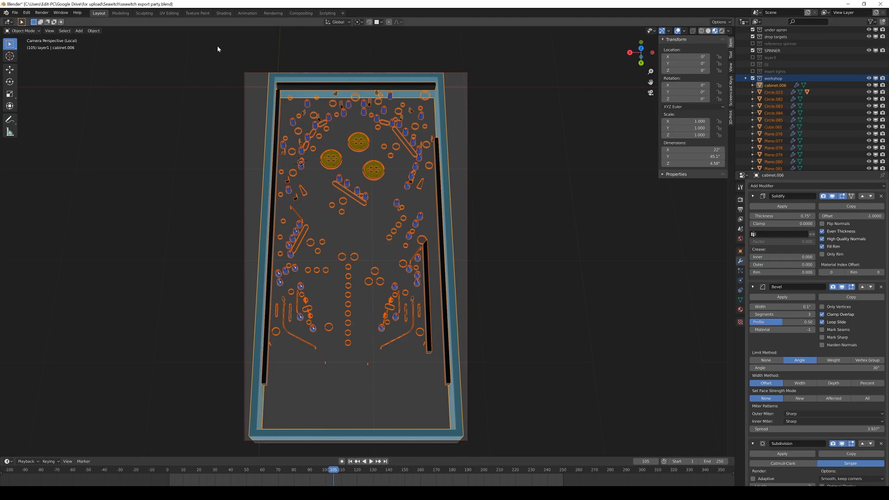
key(Tab)
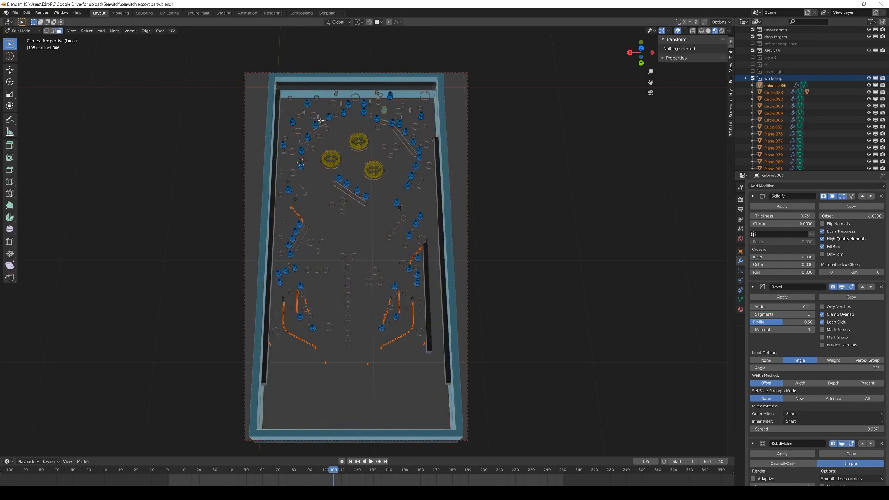
key(a)
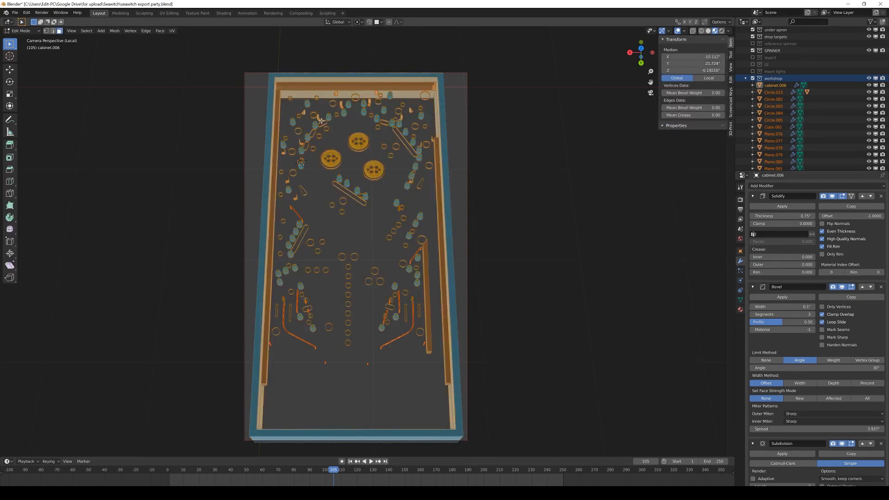
click(166, 14)
Unwrap all selected geometry from the camera view with Project From View
scroll(142, 354, down, 1)
scroll(141, 353, up, 3)
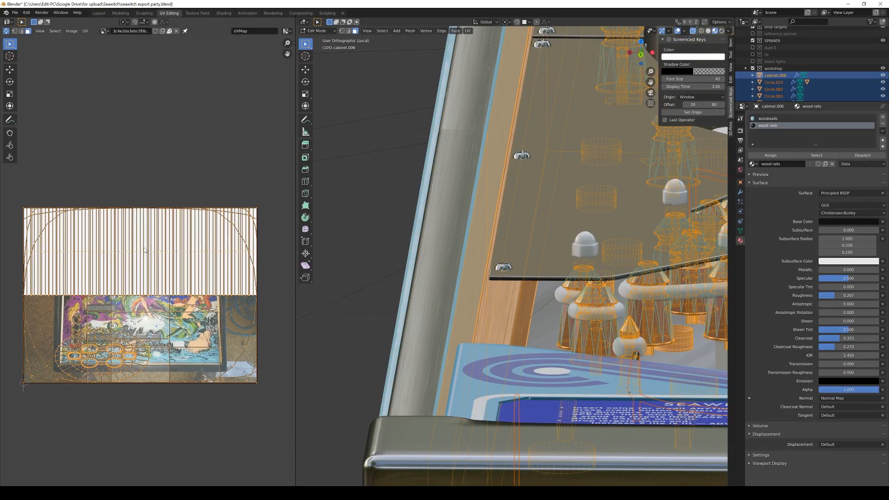
scroll(141, 353, down, 2)
scroll(652, 256, down, 6)
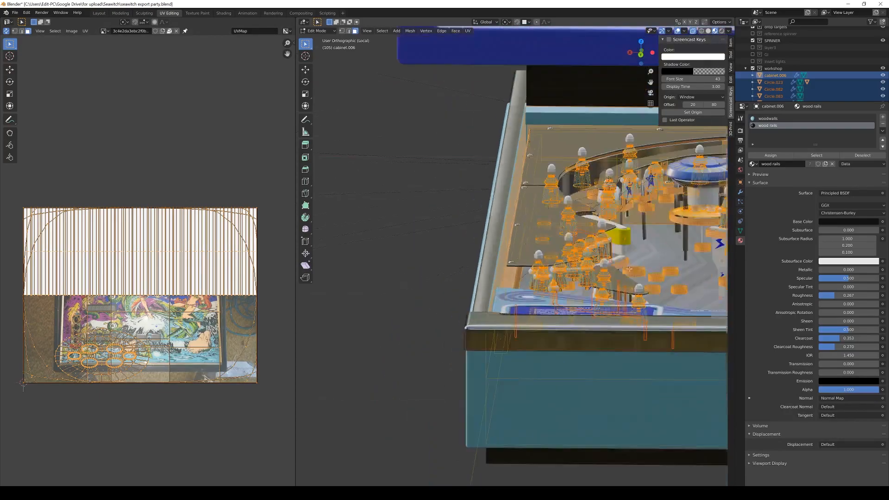
middle_drag(652, 256, 595, 165)
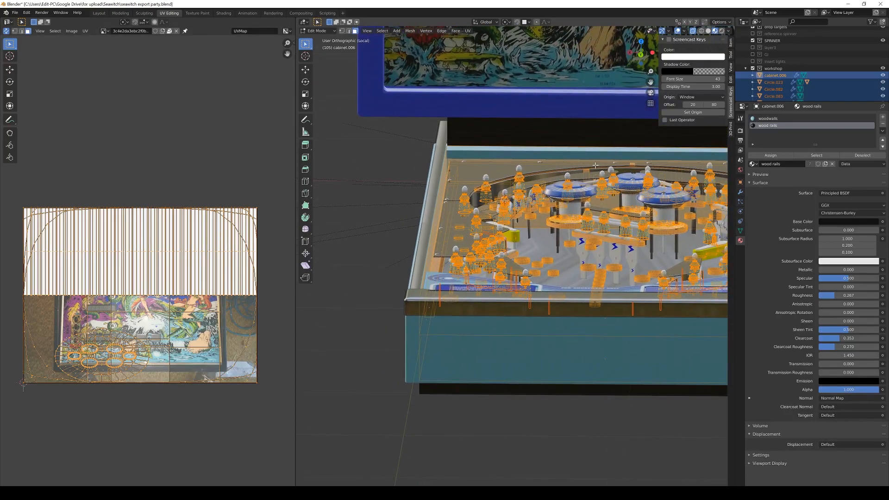
key(KP_0)
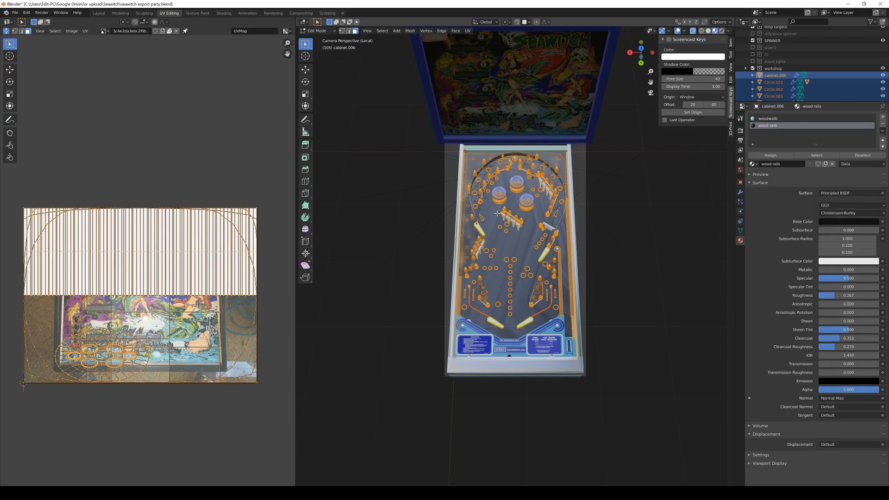
key(u)
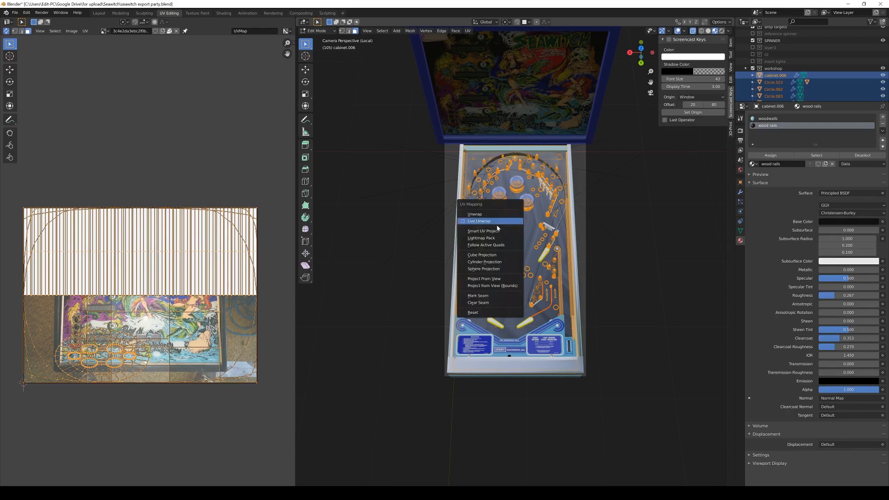
click(492, 280)
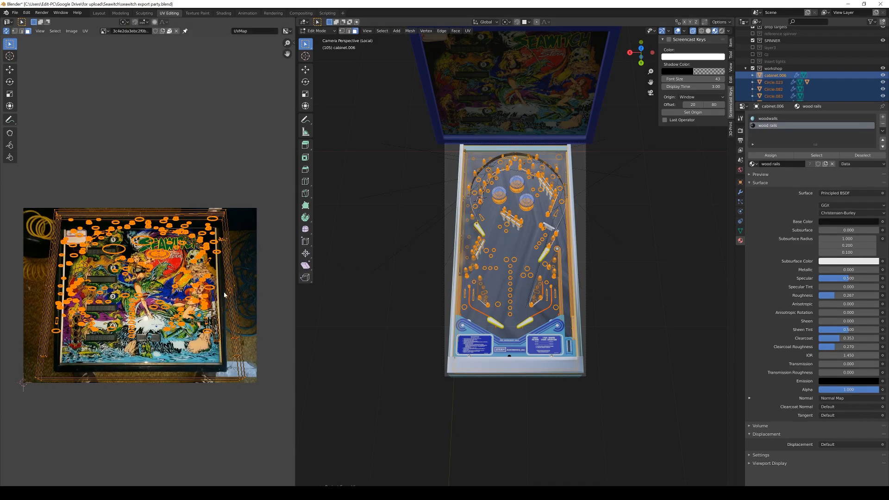
Unlink the backglass photo from the UV editor and frame the projected UV layout
click(177, 31)
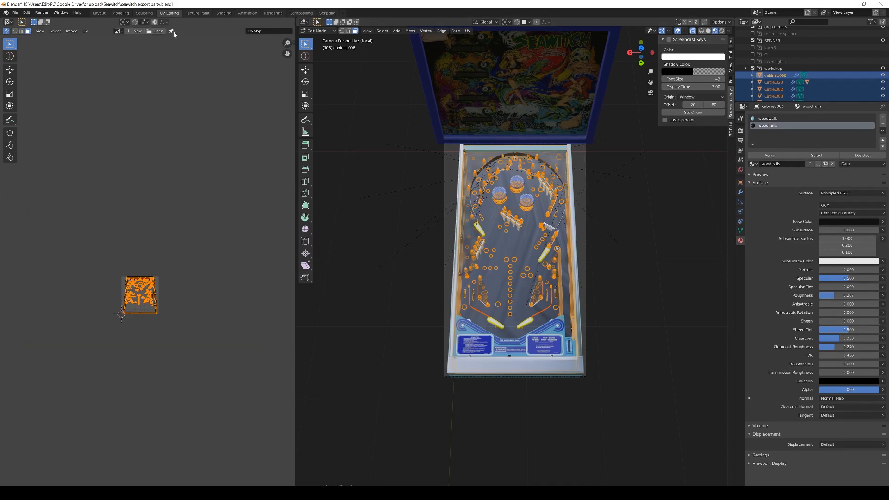
scroll(148, 290, up, 4)
scroll(150, 293, up, 3)
middle_drag(136, 288, 145, 85)
middle_drag(152, 137, 194, 162)
scroll(194, 163, up, 2)
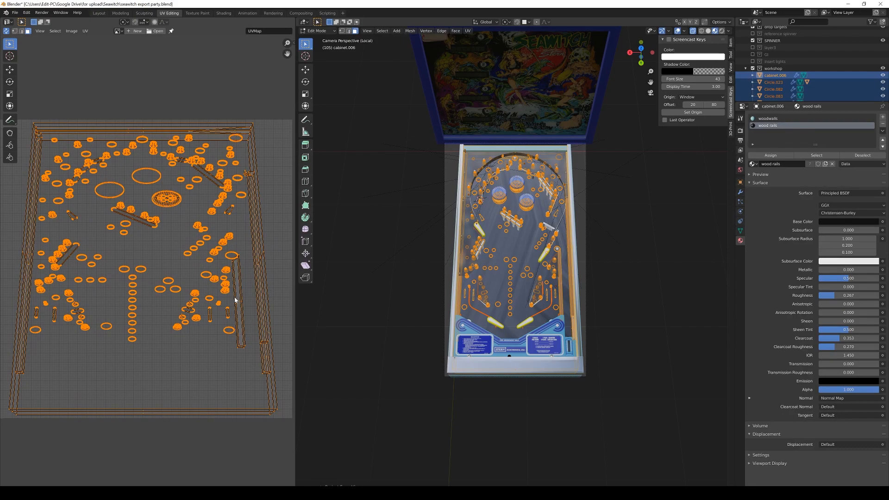
scroll(233, 315, down, 1)
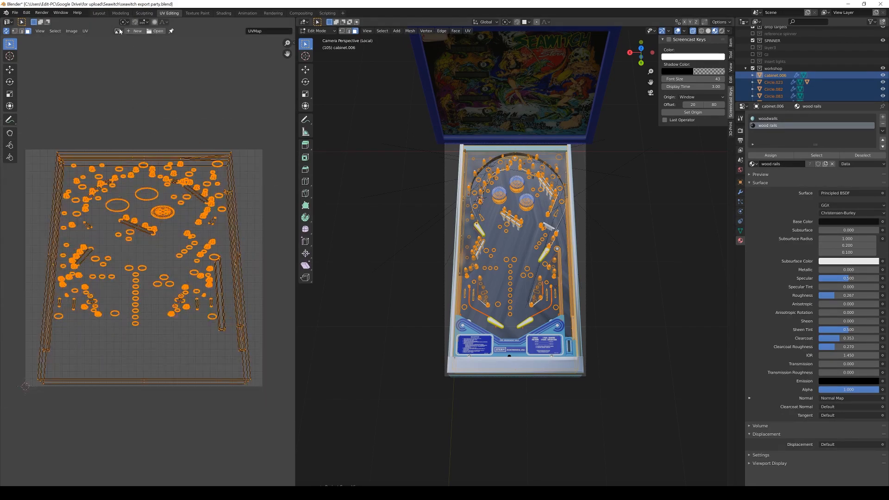
Load the image layer1.png from the textures folder into the UV editor
click(156, 31)
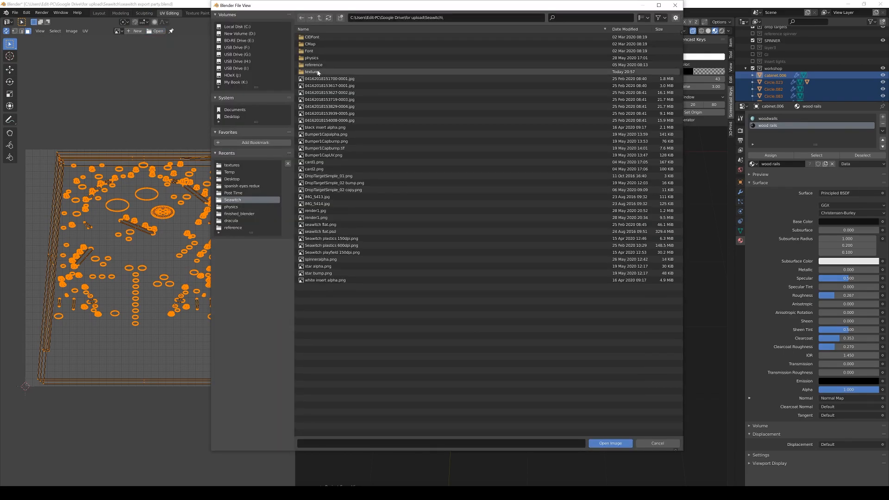
double_click(318, 72)
double_click(318, 37)
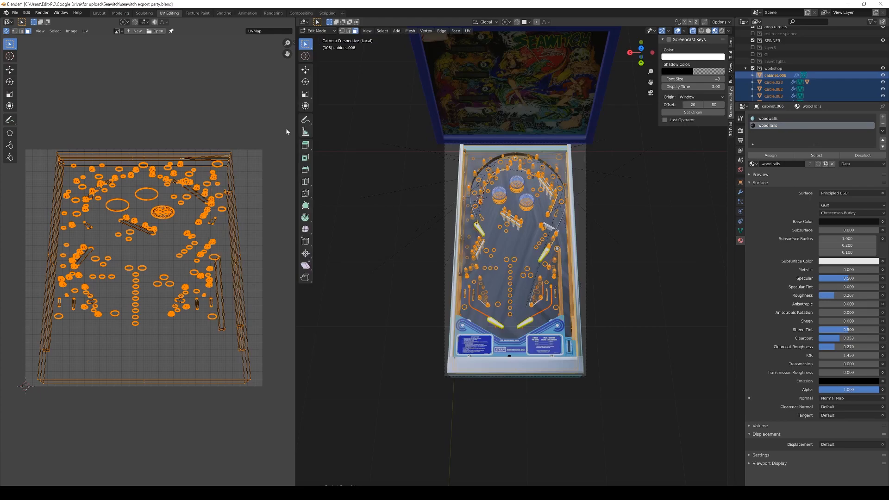
Examine how the projected UVs line up with the layer1.png render across the bumpers, posts, wire guides and cabinet walls
scroll(177, 239, down, 8)
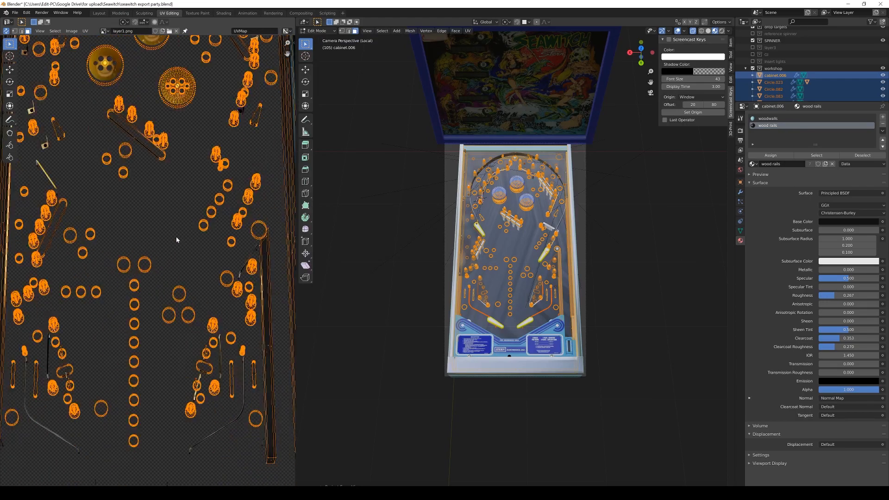
scroll(176, 240, down, 3)
scroll(168, 234, up, 7)
middle_drag(167, 208, 182, 236)
scroll(182, 212, up, 4)
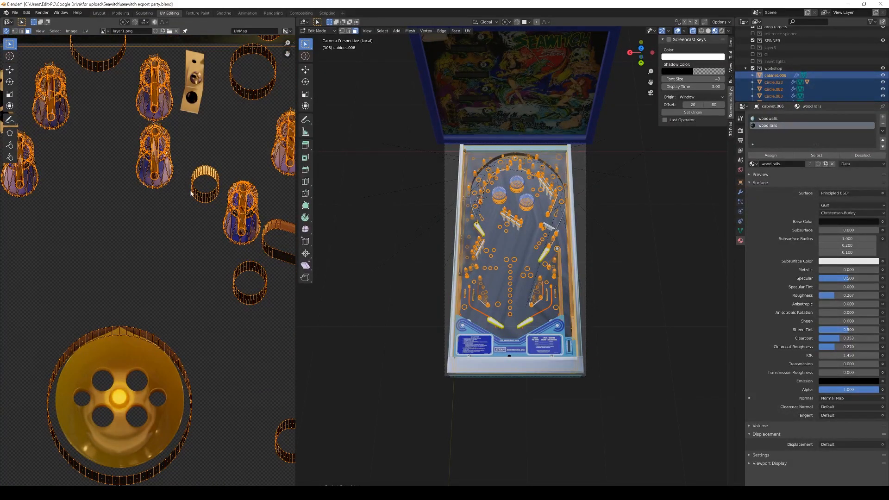
scroll(222, 228, down, 8)
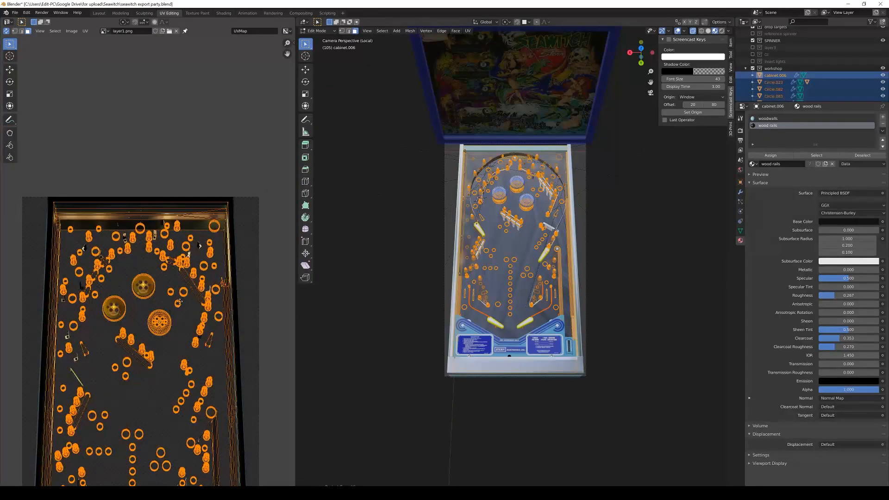
middle_drag(153, 482, 155, 284)
scroll(155, 284, up, 8)
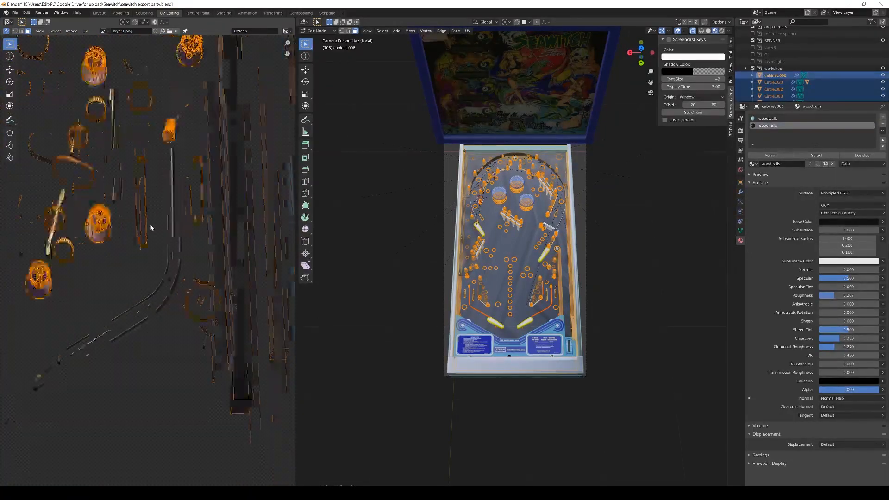
scroll(150, 226, down, 5)
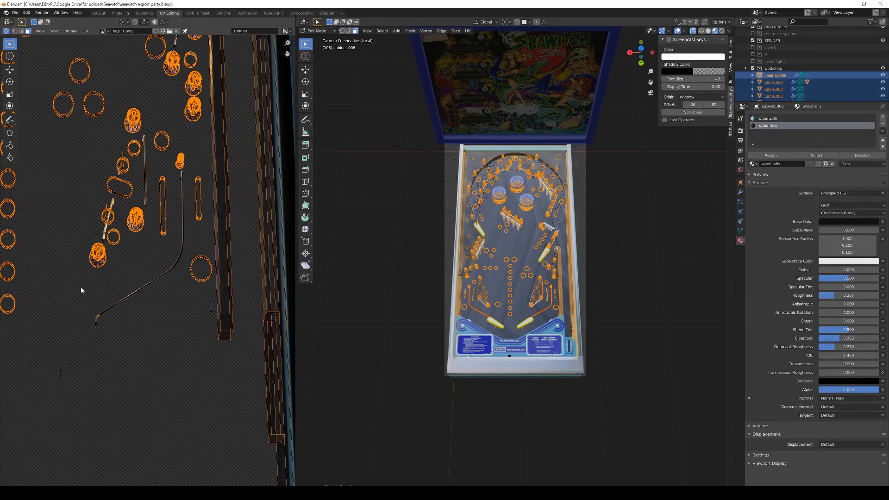
scroll(82, 288, down, 3)
middle_drag(90, 293, 204, 373)
middle_drag(193, 141, 149, 236)
scroll(165, 203, down, 2)
scroll(165, 209, up, 4)
scroll(165, 218, down, 3)
scroll(166, 228, up, 1)
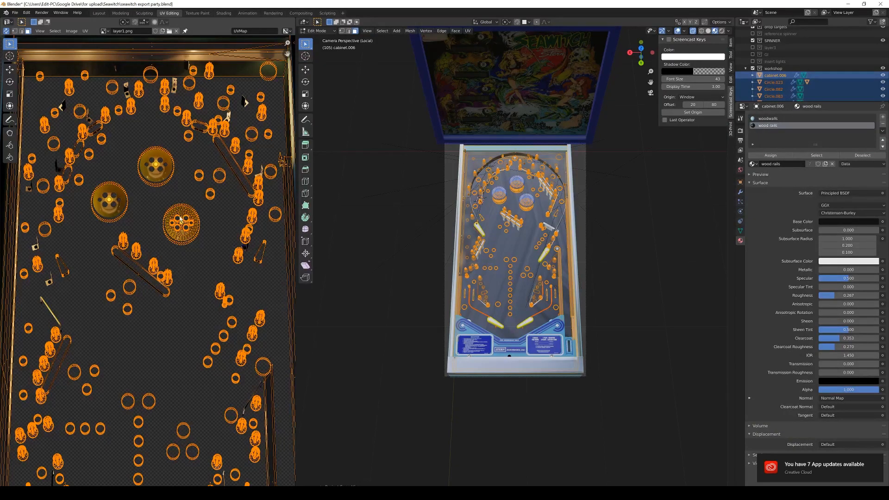
key(Home)
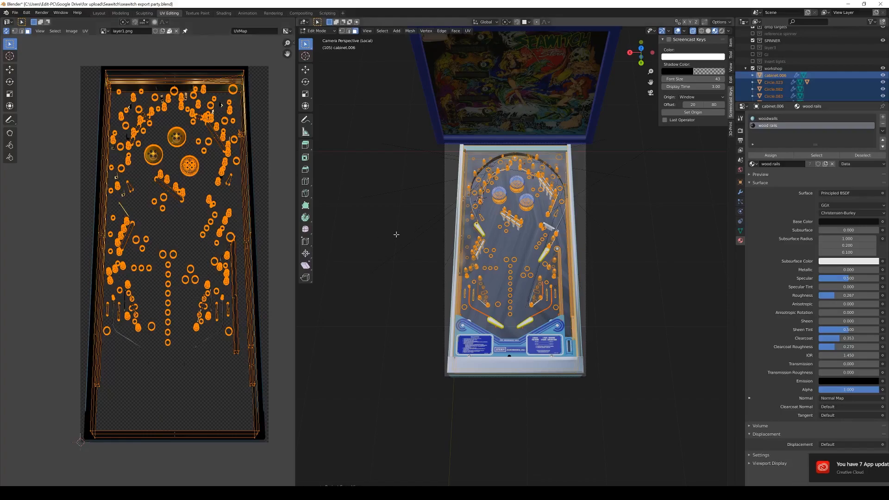
Return the objects to object mode and select the yellow plastic base of the upper pop bumper
key(Tab)
key(Tab)
key(Tab)
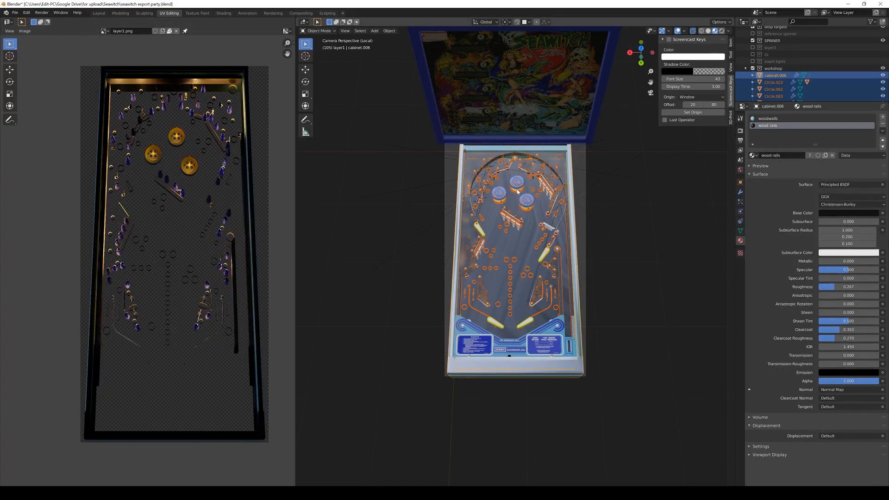
click(517, 192)
click(515, 191)
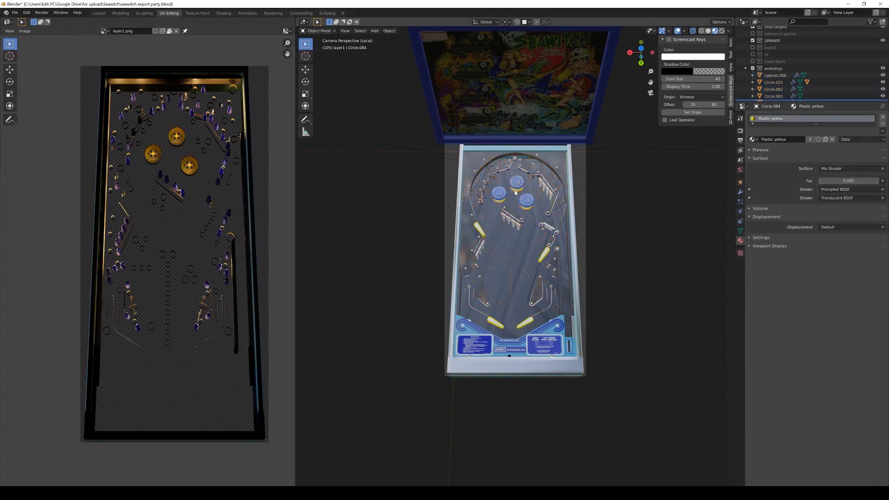
key(Tab)
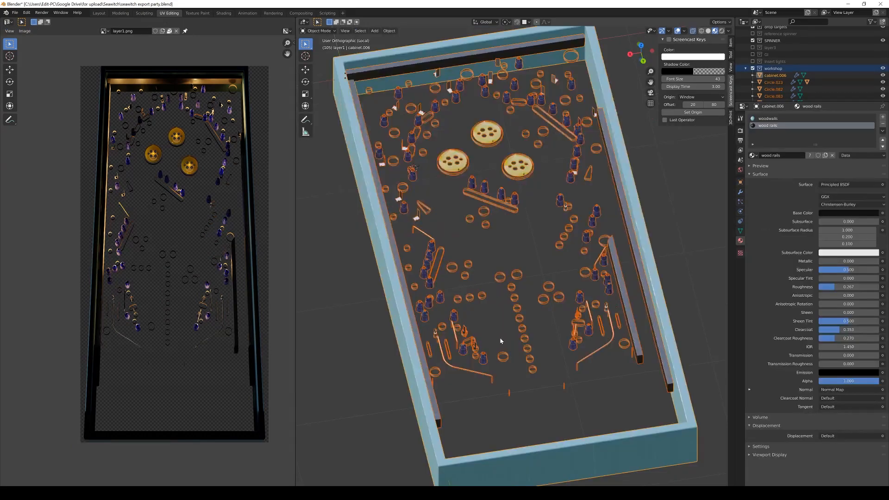
Select the metal wire guides at the lower end of the isolated playfield parts
scroll(553, 273, up, 6)
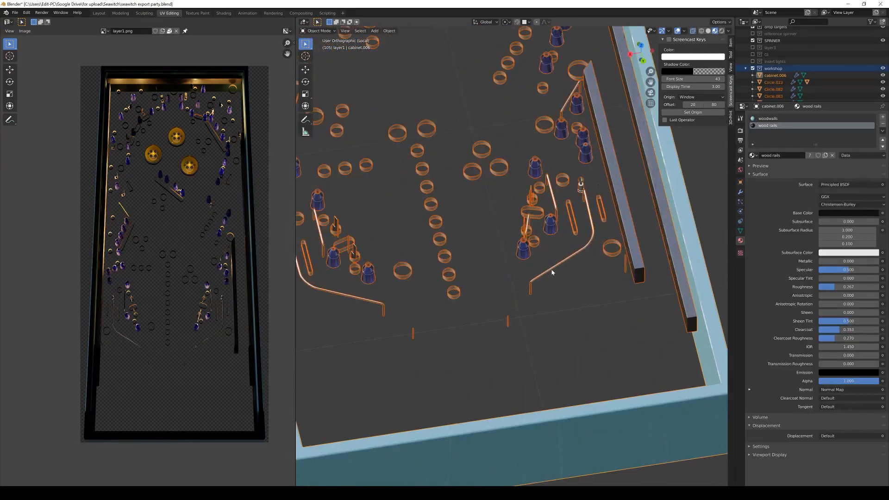
click(552, 273)
right_click(552, 272)
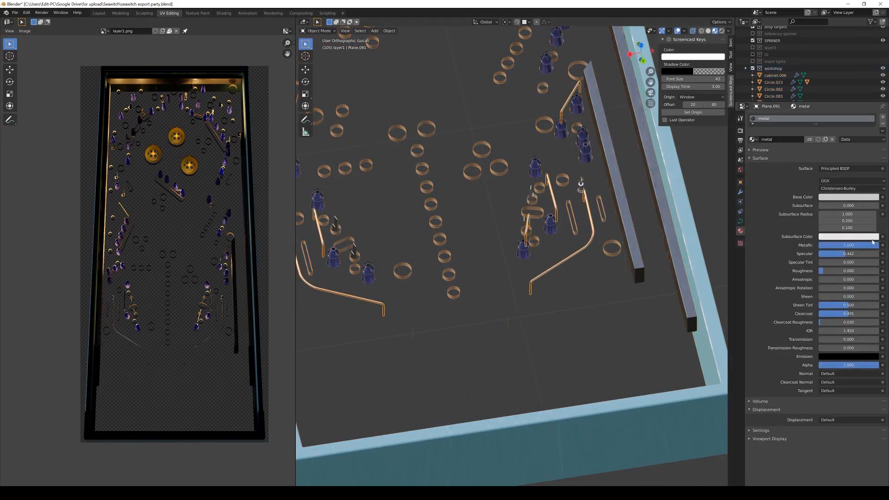
Remove the Subdivision modifier from the metal wire guides and convert them to mesh
click(741, 191)
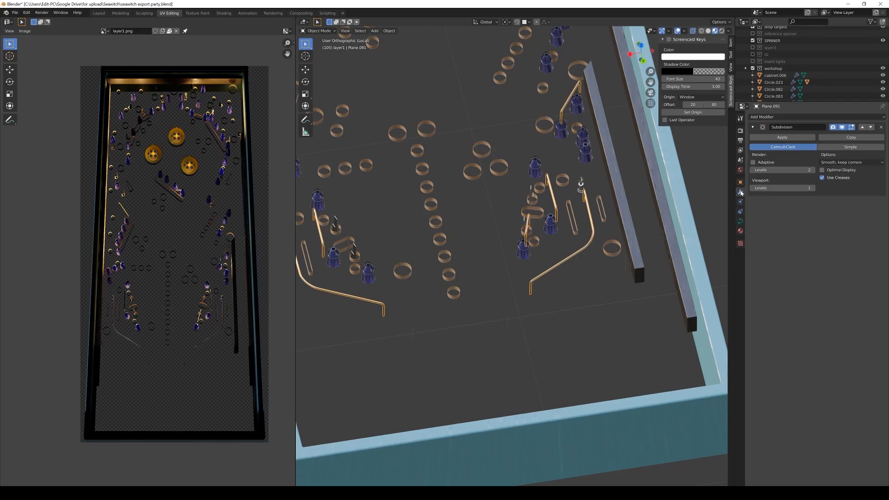
click(882, 127)
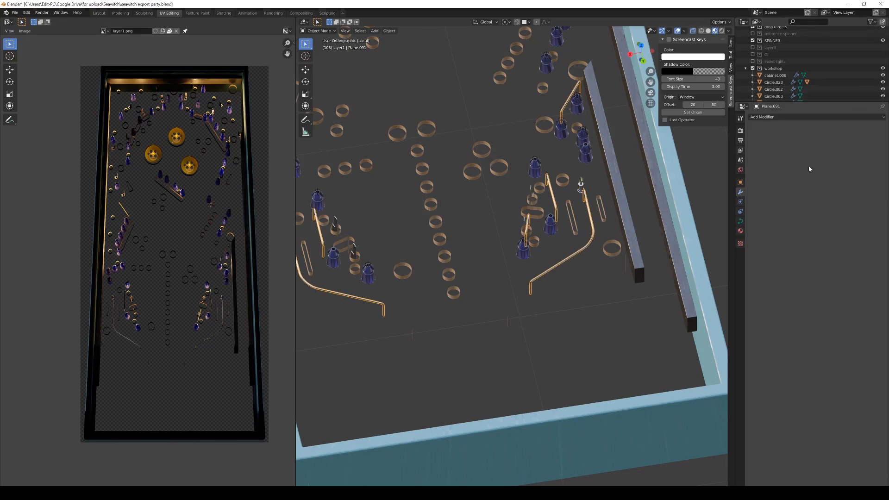
right_click(557, 211)
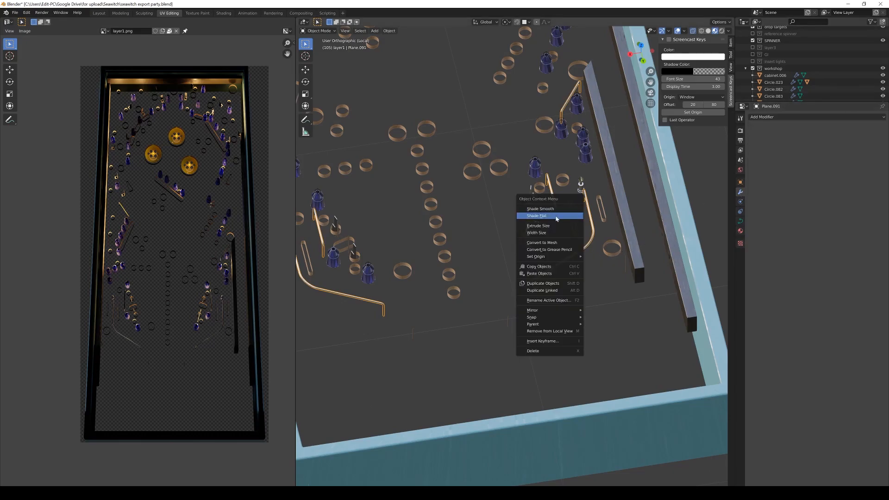
click(565, 243)
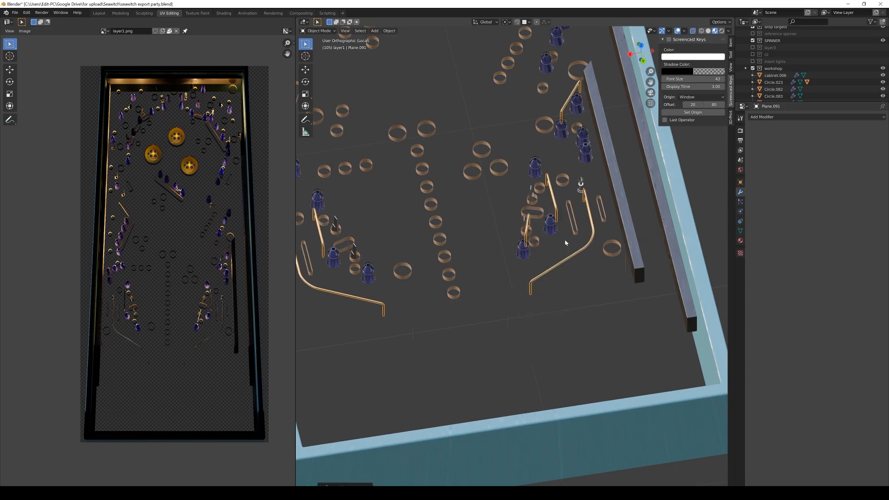
Apply the modifier on the short vertical metal strips around the lower playfield and convert them to mesh
click(524, 224)
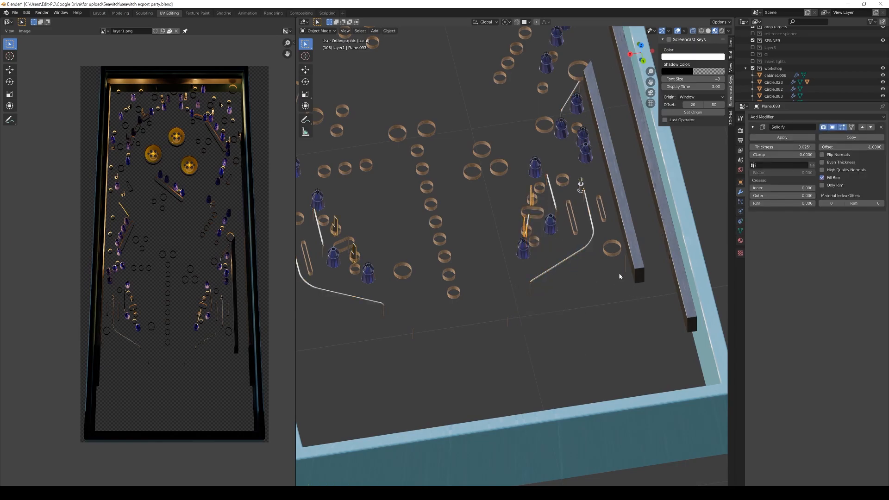
click(621, 276)
click(782, 138)
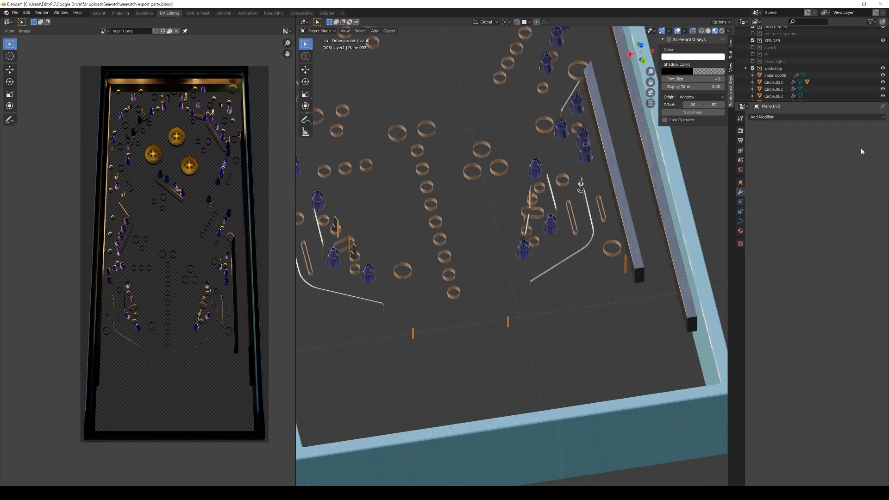
right_click(625, 265)
click(624, 263)
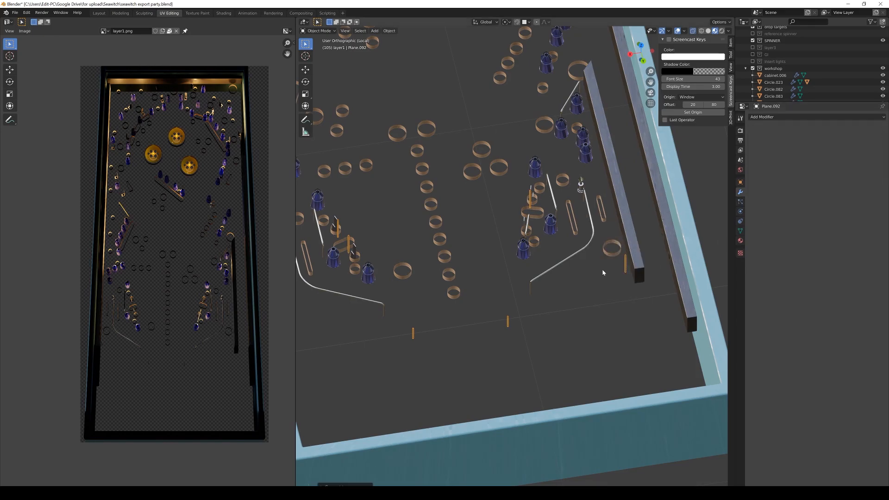
Remove the Bevel and Subdivision modifiers from the small metal fittings at the upper ends of the lower wire guides
middle_drag(426, 226, 486, 240)
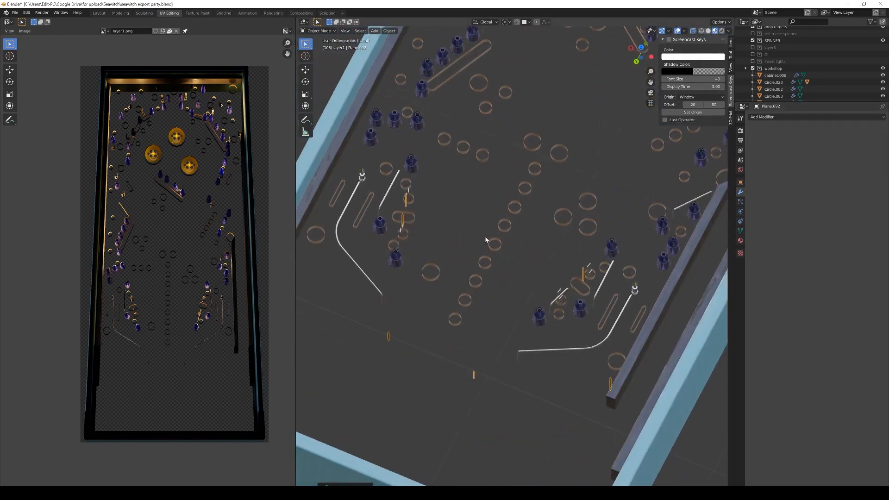
click(361, 177)
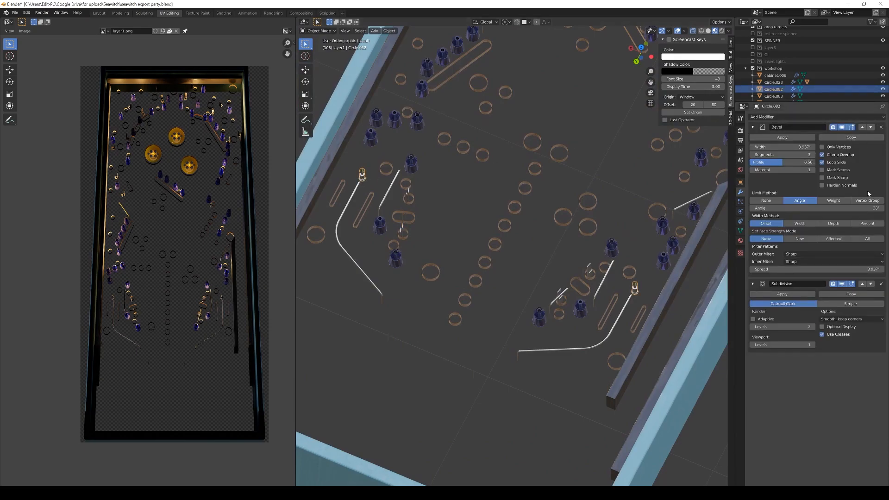
click(881, 127)
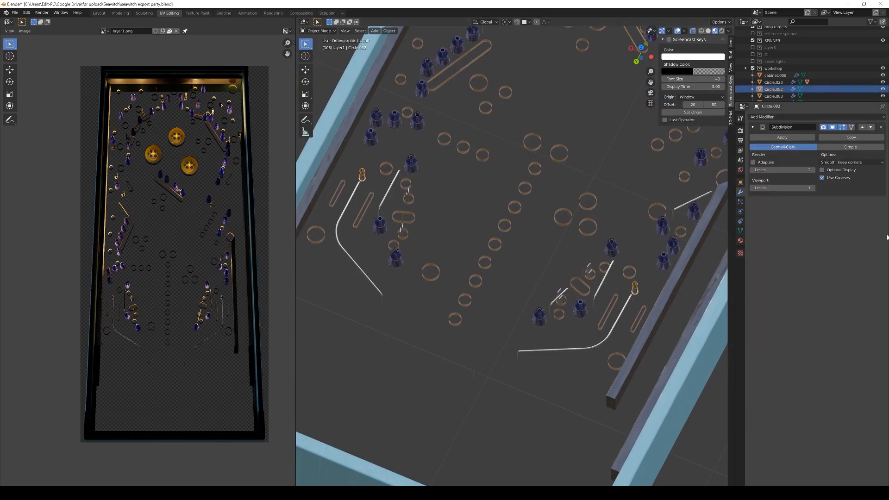
click(881, 126)
Check the modifiers on the upper wire guides and on the small metal plate near the upper playfield posts
scroll(446, 201, down, 1)
shift+middle_drag(506, 182, 487, 292)
click(401, 278)
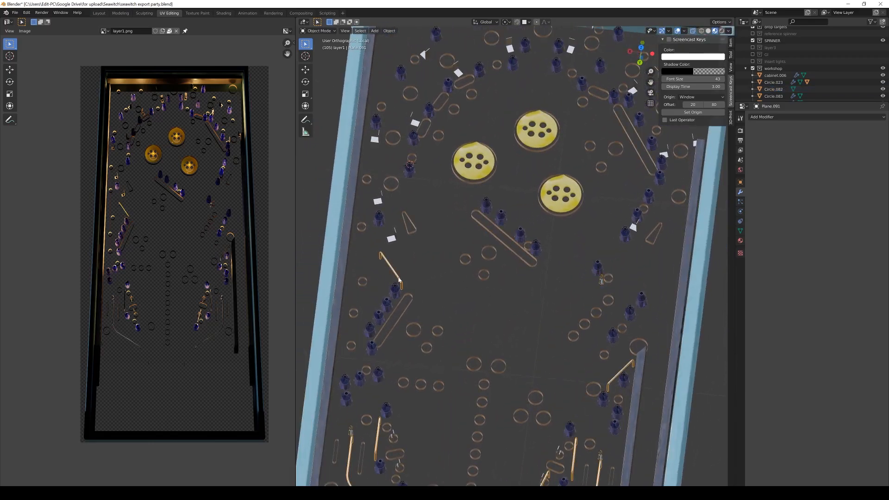
shift+middle_drag(499, 255, 435, 141)
click(414, 108)
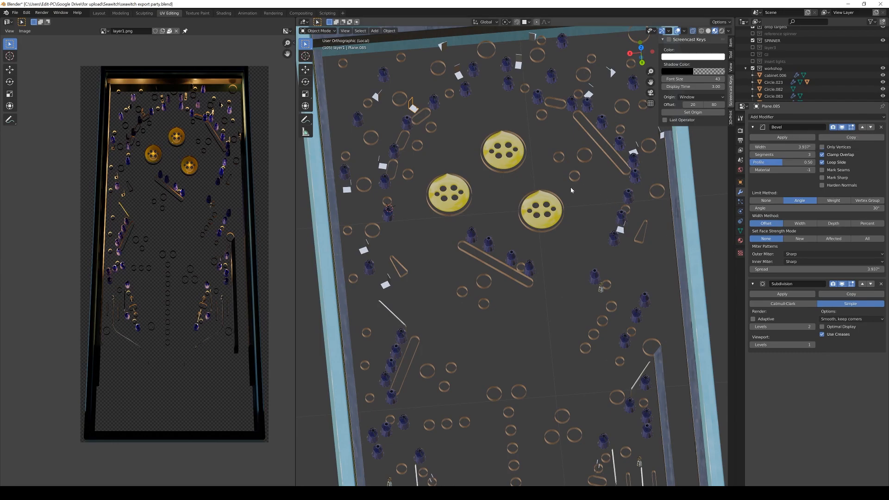
Apply the Solidify modifier on the blue cabinet, keeping its Bevel and Subdivision modifiers
middle_drag(543, 174, 532, 251)
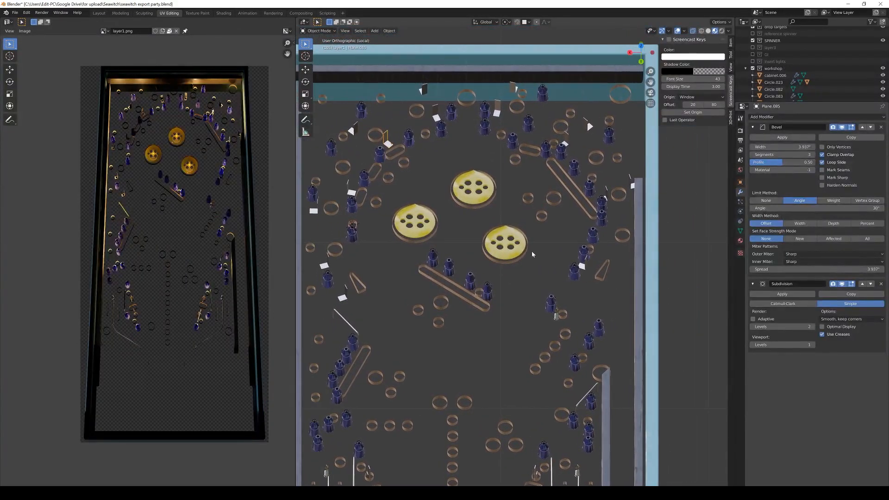
click(639, 267)
click(657, 271)
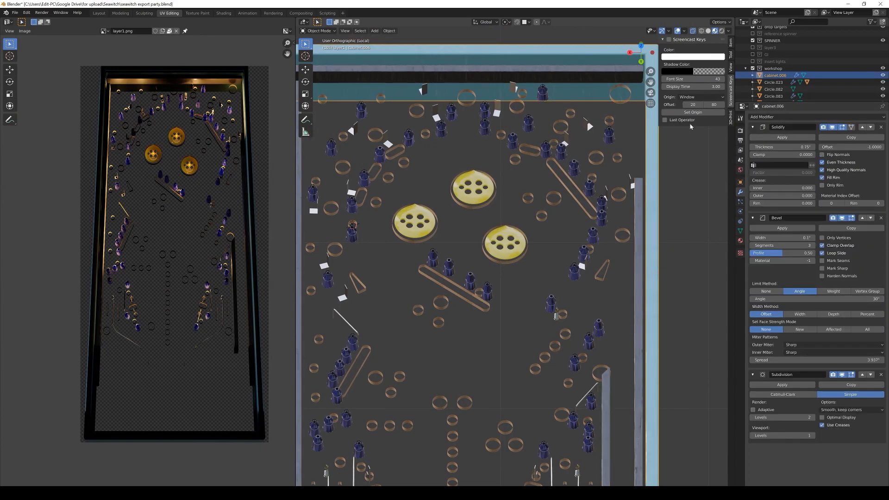
click(781, 137)
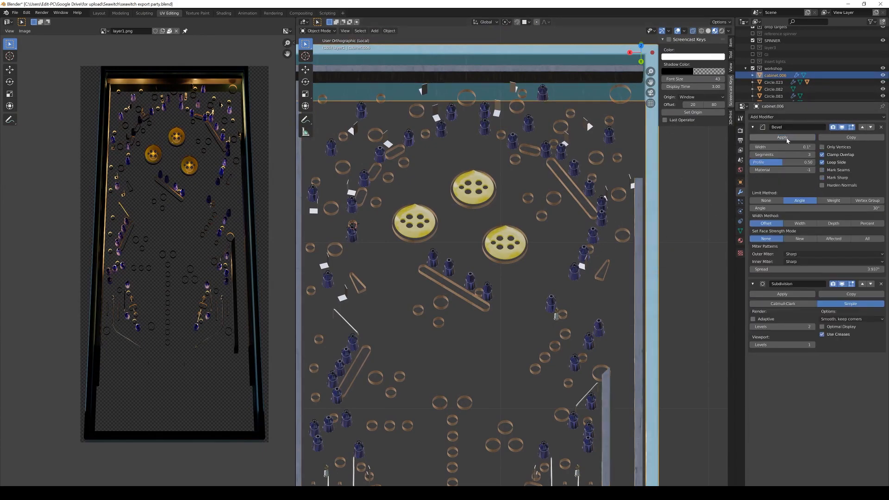
Select the cabinet's inner rails to check their modifiers and view the table through the camera
click(637, 254)
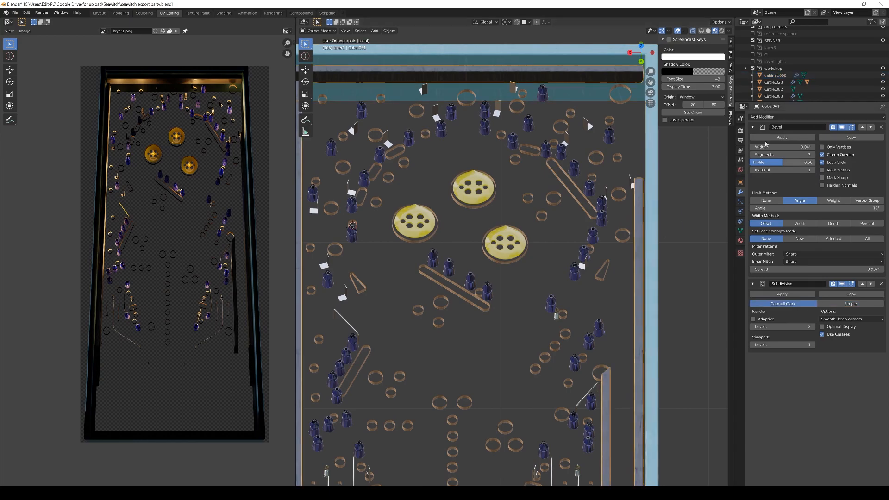
scroll(440, 331, down, 1)
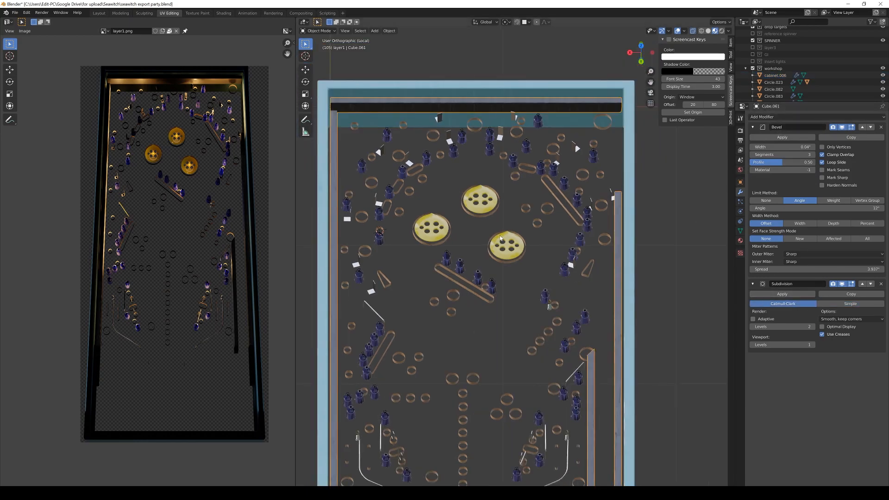
key(KP_0)
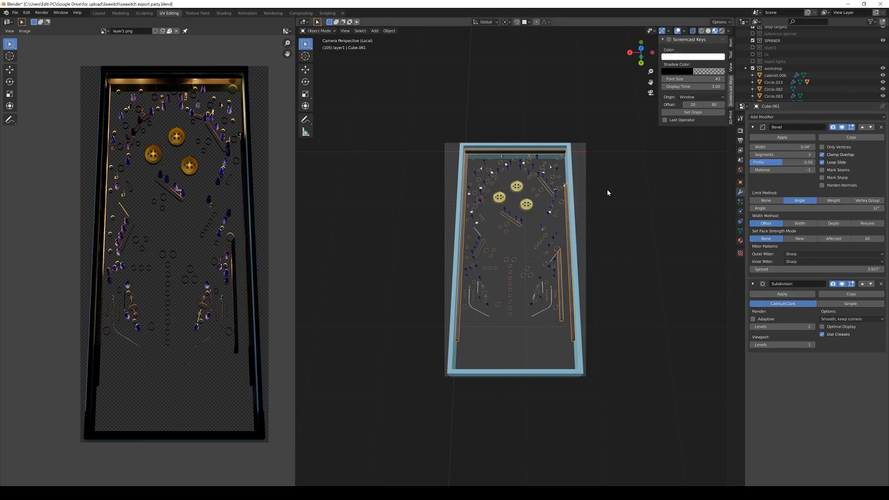
Open all workshop collection objects together in edit mode to inspect their UVs over layer1.png, and return to object mode
click(773, 75)
right_click(774, 70)
click(762, 80)
key(Tab)
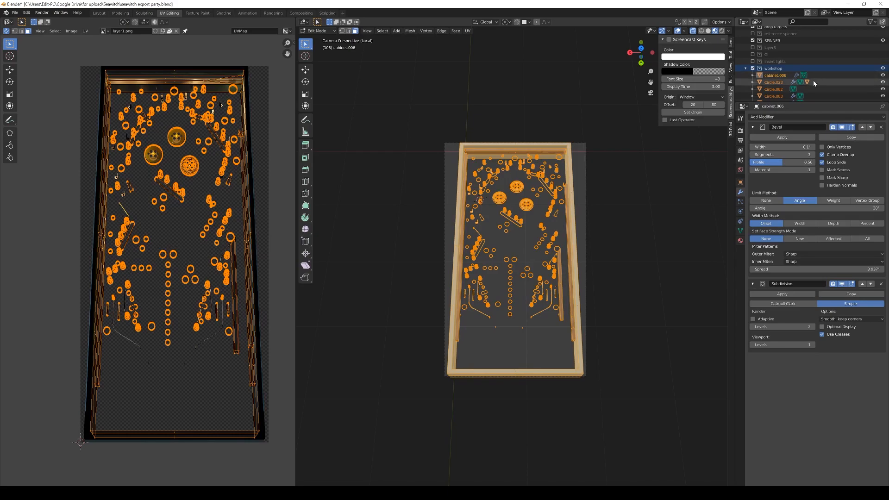
click(778, 82)
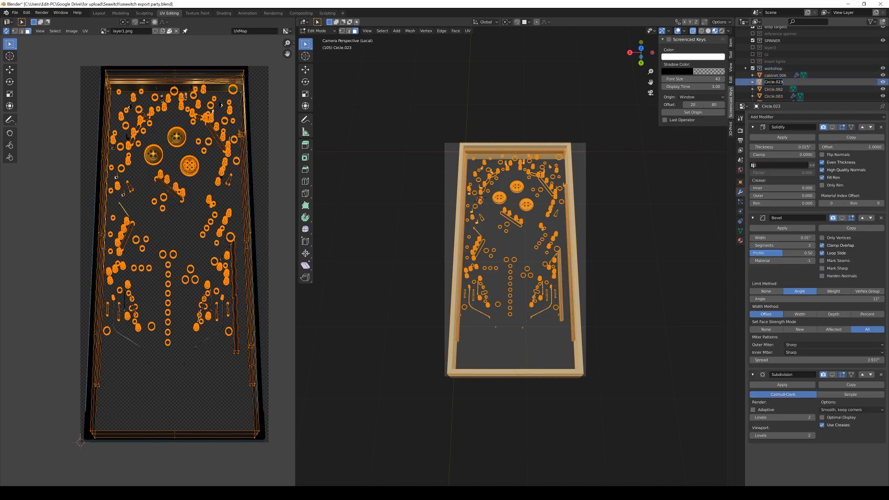
key(Tab)
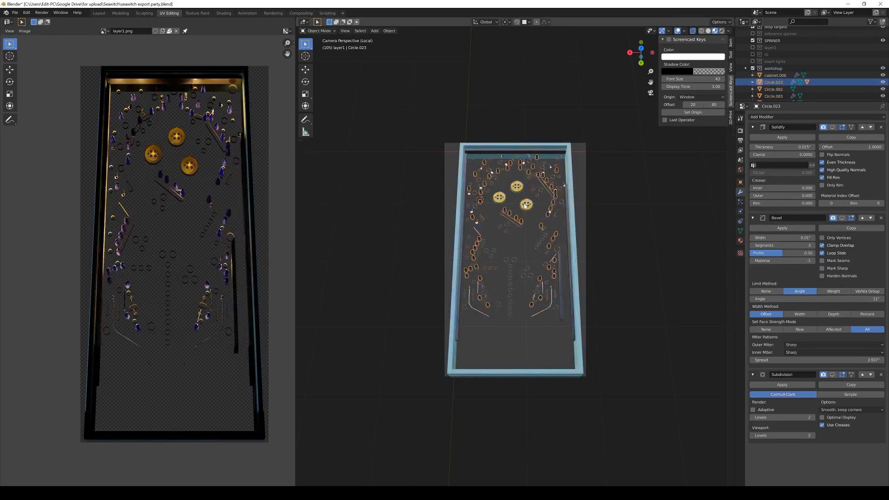
Examine the modifiers on the bumper bases Circle.083 to Circle.085 and on the cabinet
click(524, 205)
scroll(778, 79, down, 2)
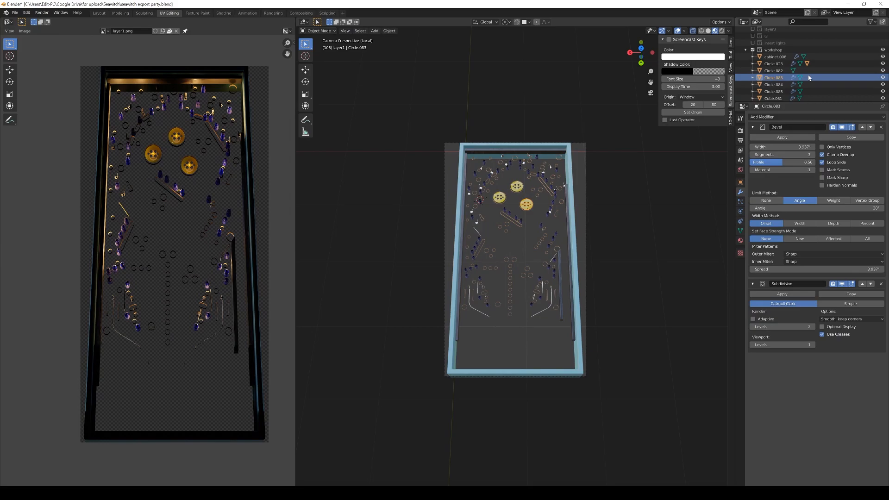
click(772, 85)
click(775, 92)
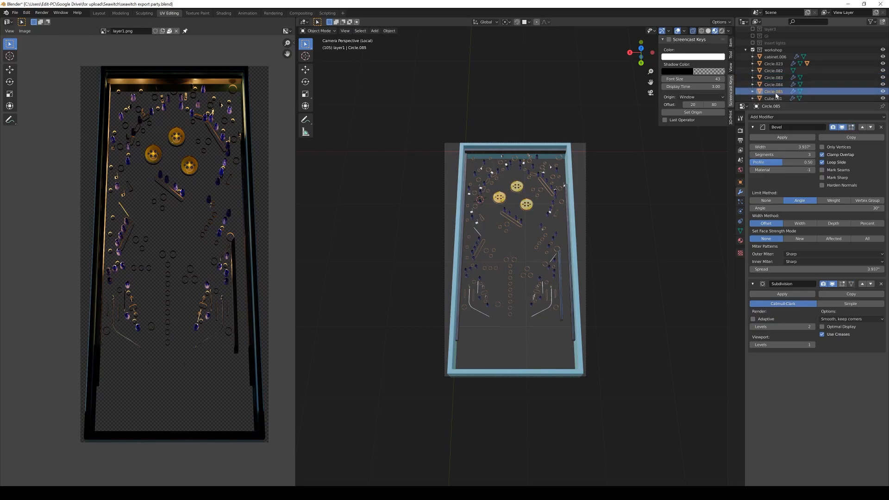
click(776, 57)
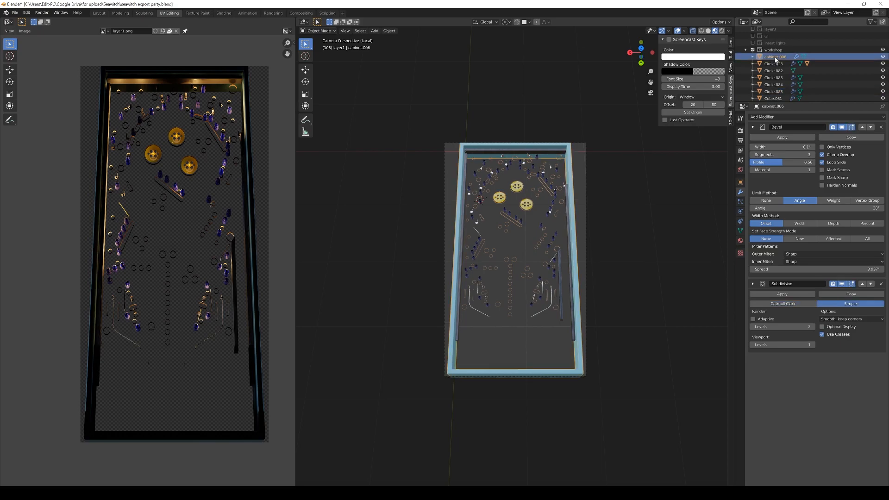
Check the face orientation of all objects with the Face Orientation overlay and turn the overlay off again
click(684, 31)
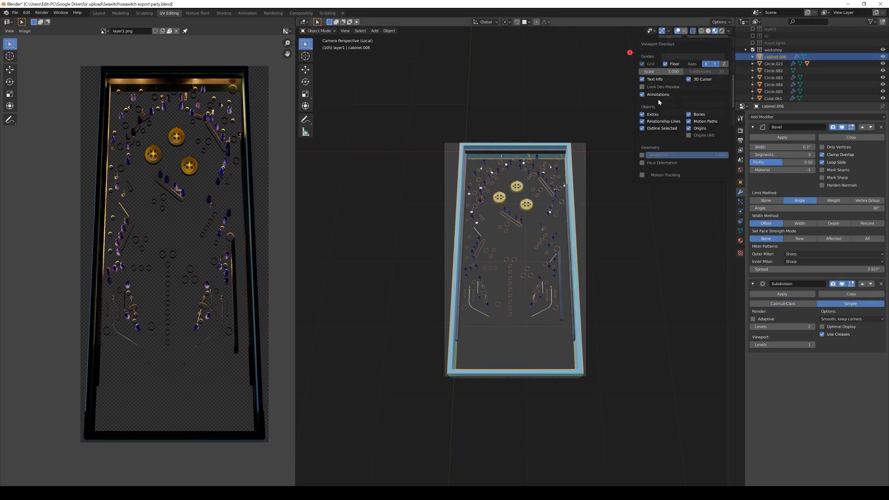
click(642, 163)
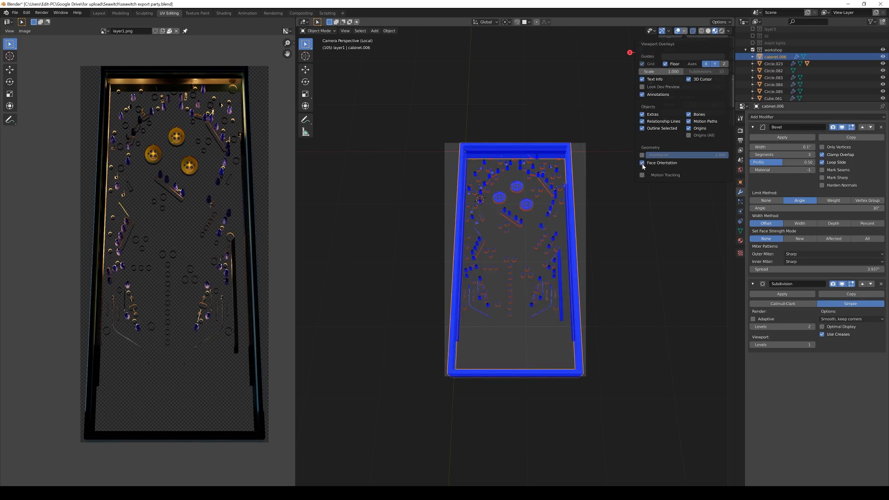
click(642, 163)
Select the workshop collection's objects and edit them together, with the three yellow bumper bases hidden
right_click(775, 55)
click(769, 83)
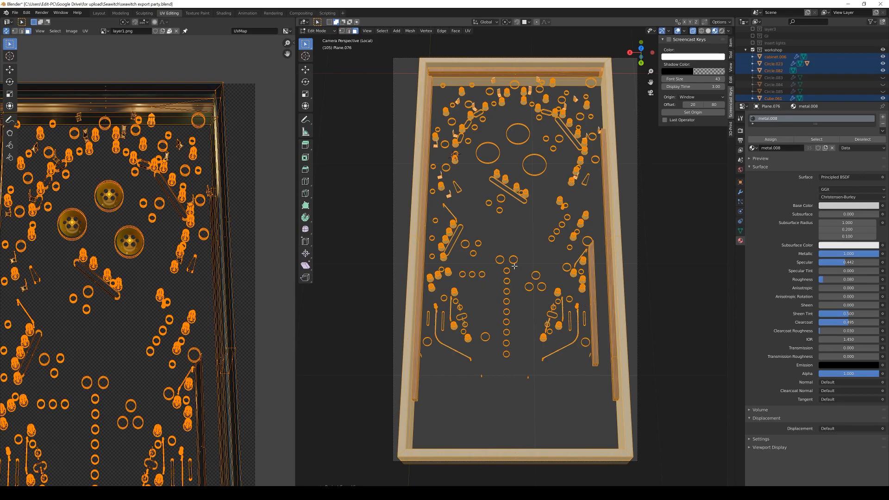
Add several evenly spaced loop cuts across one half of the cabinet's long wall, leaving them unslid
key(KP_7)
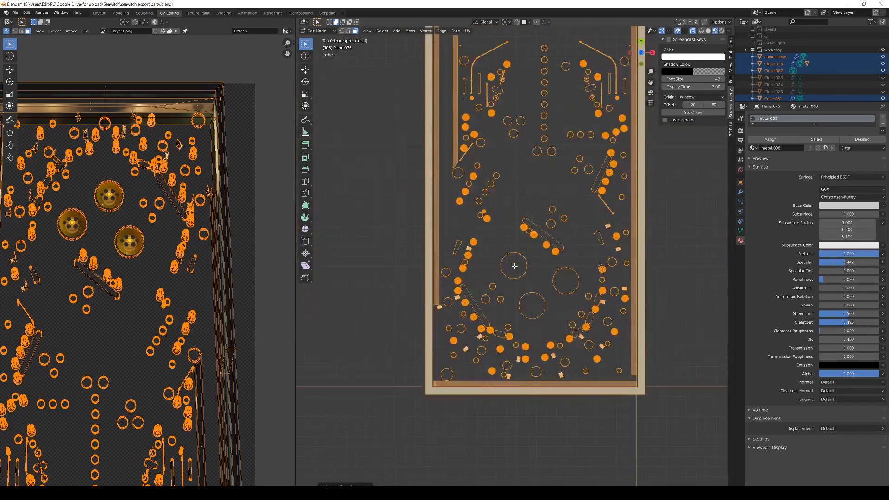
middle_drag(601, 250, 486, 203)
middle_drag(572, 252, 583, 223)
scroll(85, 313, down, 3)
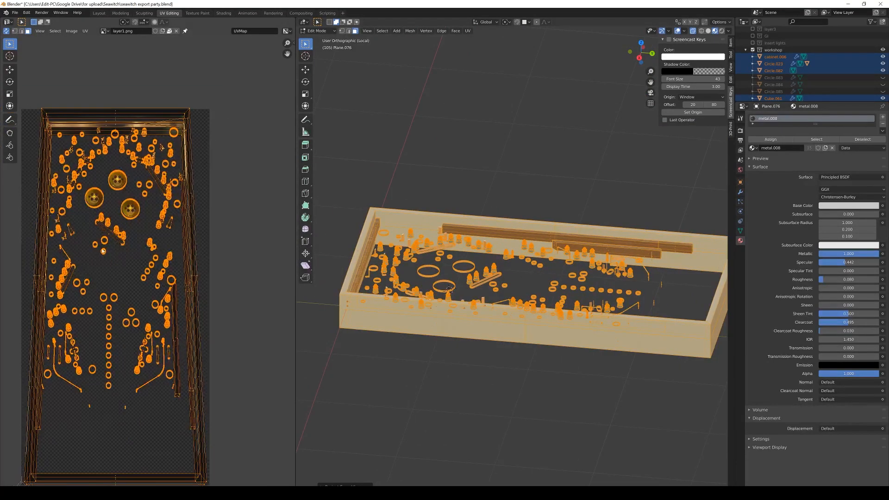
mouse_move(540, 311)
middle_down()
mouse_move(519, 324)
mouse_move(534, 320)
middle_up()
key(ctrl+r)
scroll(653, 237, up, 3)
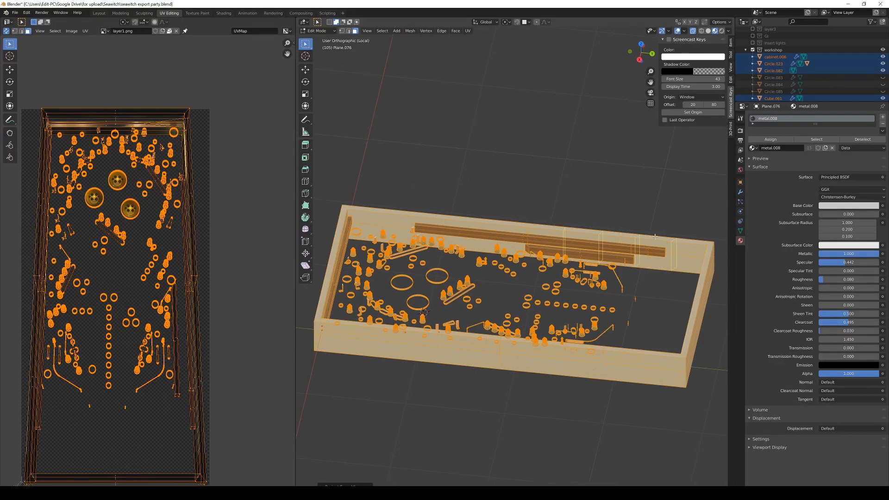
scroll(655, 237, up, 1)
click(654, 237)
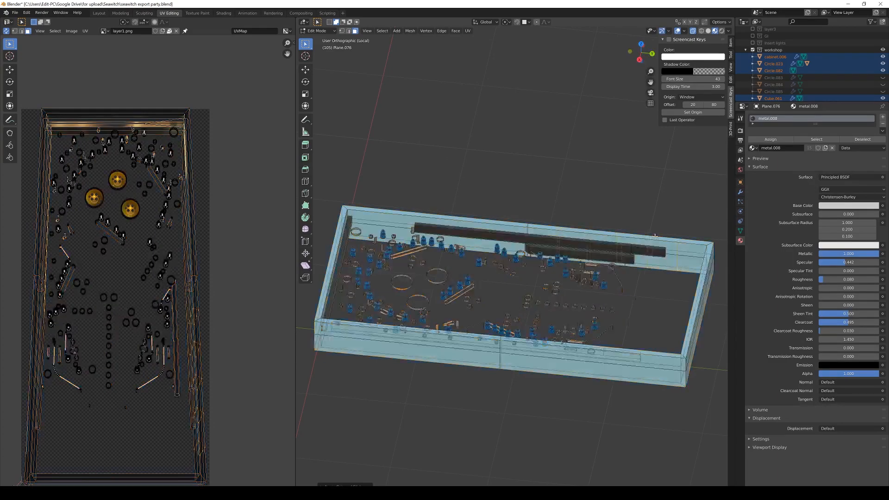
key(g)
key(g)
right_click(431, 215)
Add evenly spaced loop cuts along the inner side of the cabinet's opposite long wall and return to object mode
scroll(482, 345, up, 1)
middle_drag(498, 348, 542, 192)
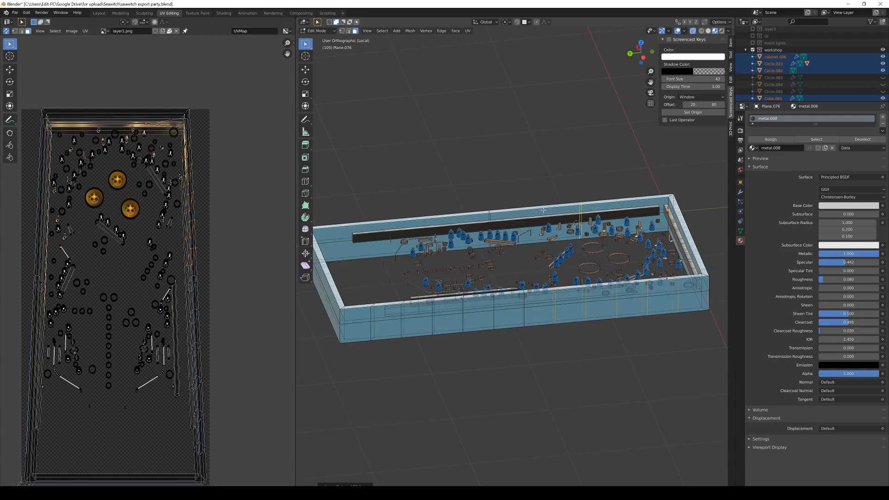
shift+middle_drag(425, 209, 575, 220)
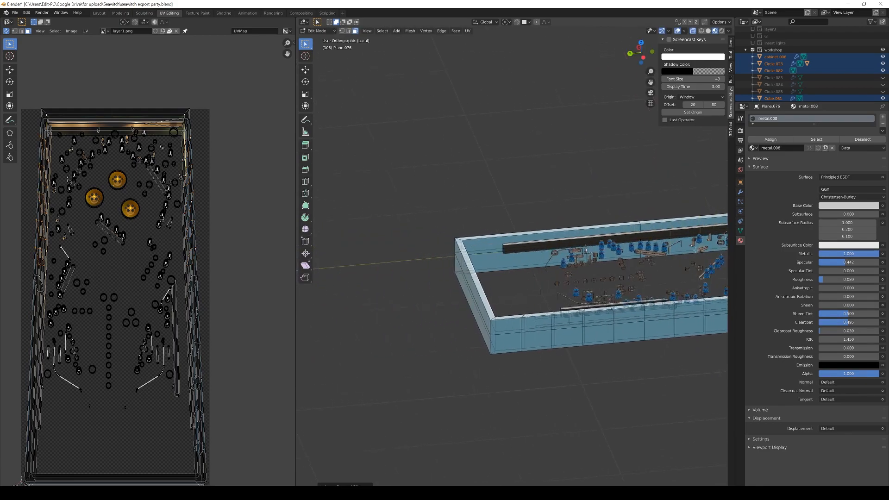
key(ctrl+r)
scroll(576, 221, up, 3)
scroll(566, 227, up, 1)
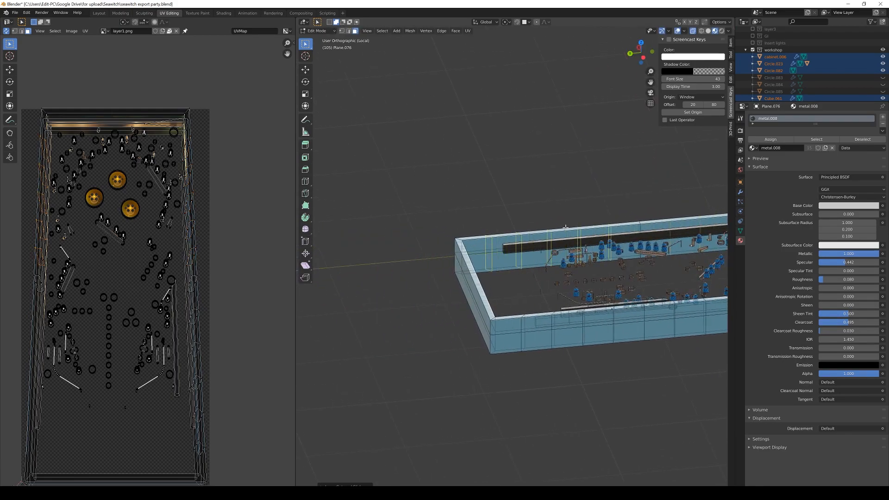
middle_drag(565, 227, 437, 239)
key(Tab)
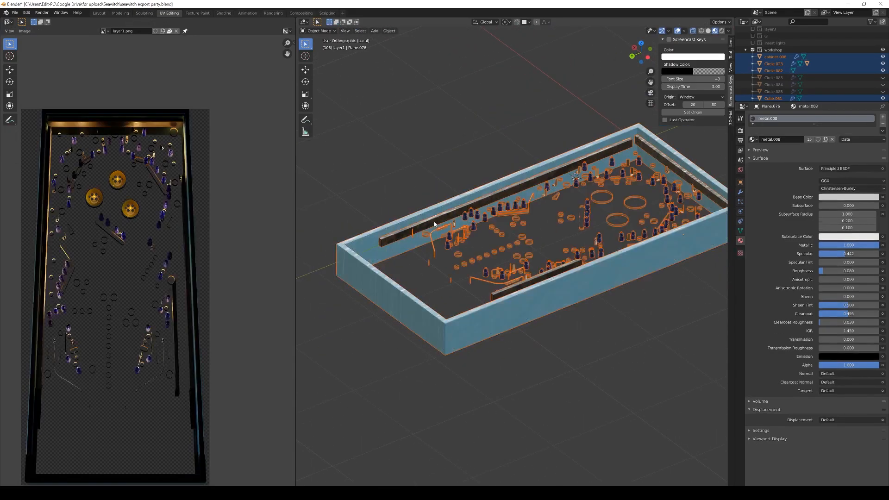
Add evenly spaced loop cuts along the wooden rail on the cabinet's long side, leaving them unslid
click(435, 224)
key(Tab)
key(ctrl+r)
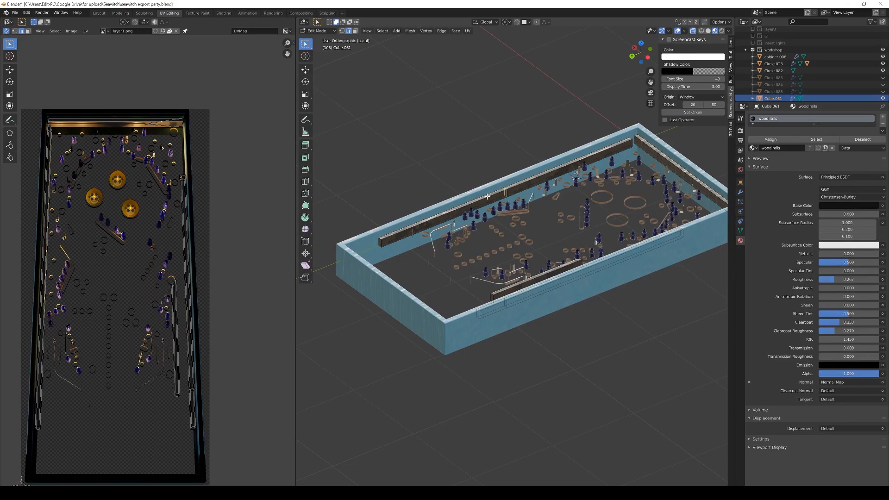
click(468, 208)
right_click(469, 208)
middle_drag(469, 208, 572, 244)
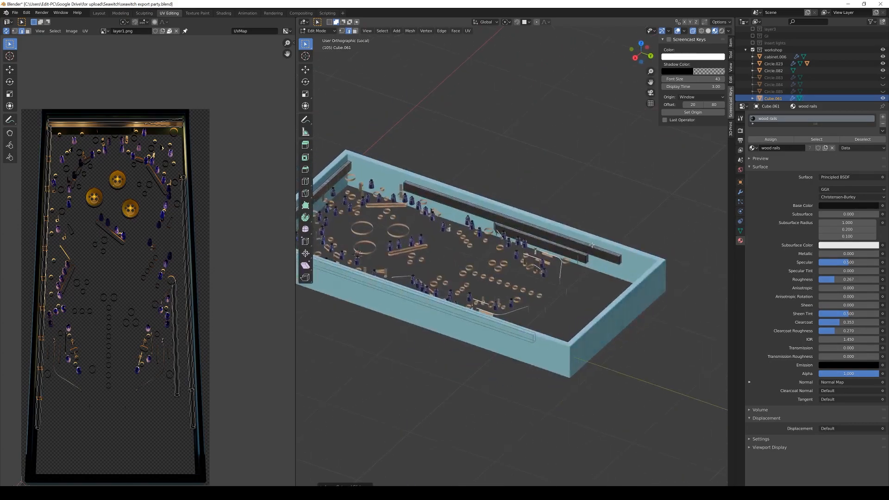
Add evenly spaced loop cuts along the long rail and the short lane rail on the opposite side, returning to object mode
key(Tab)
key(Tab)
key(Tab)
key(Tab)
key(ctrl+r)
scroll(572, 243, up, 5)
click(573, 243)
key(ctrl+r)
click(605, 250)
click(605, 250)
scroll(570, 252, up, 2)
middle_drag(570, 251, 557, 213)
key(ctrl+r)
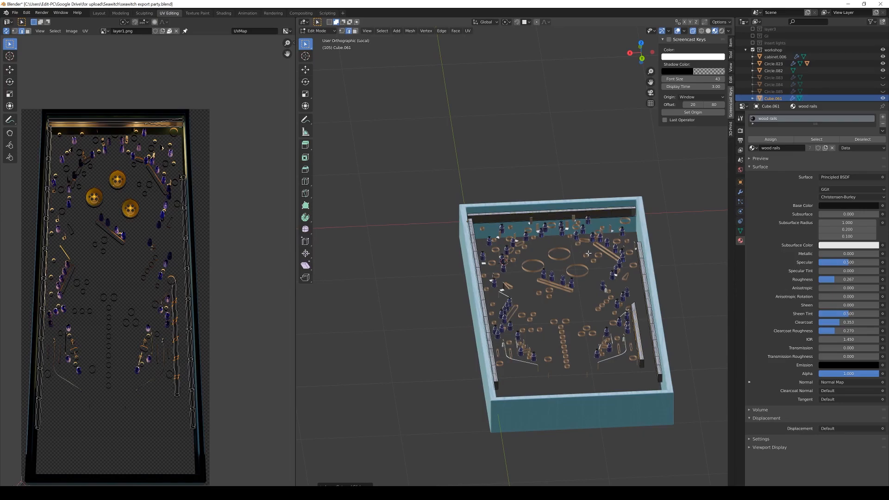
middle_drag(588, 255, 603, 286)
key(Tab)
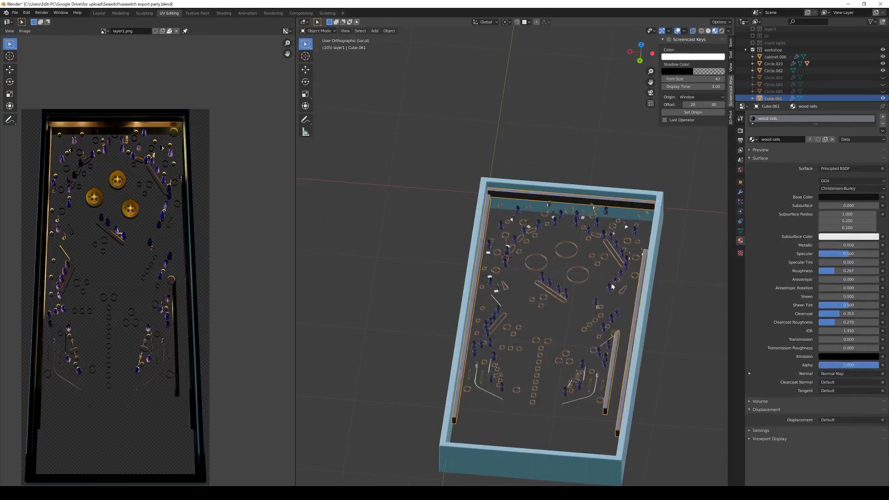
Select the workshop collection's objects and edit them together with all of their geometry selected
click(773, 71)
right_click(775, 51)
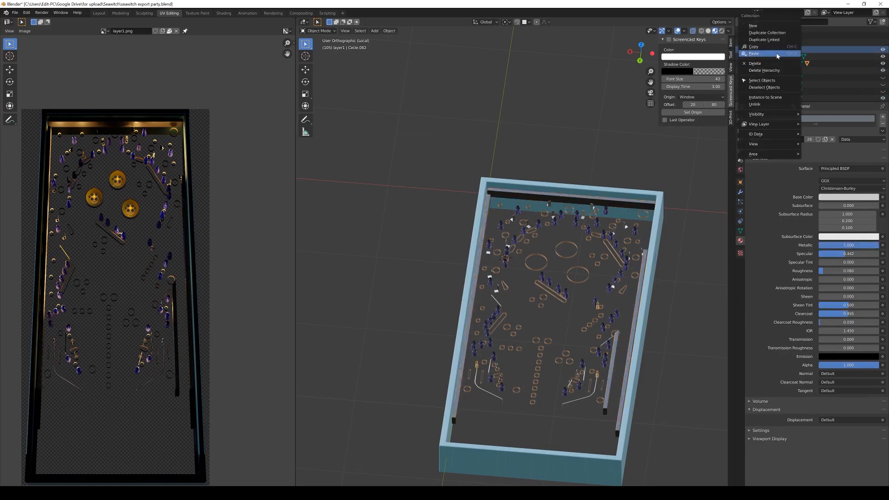
click(773, 81)
key(Tab)
key(a)
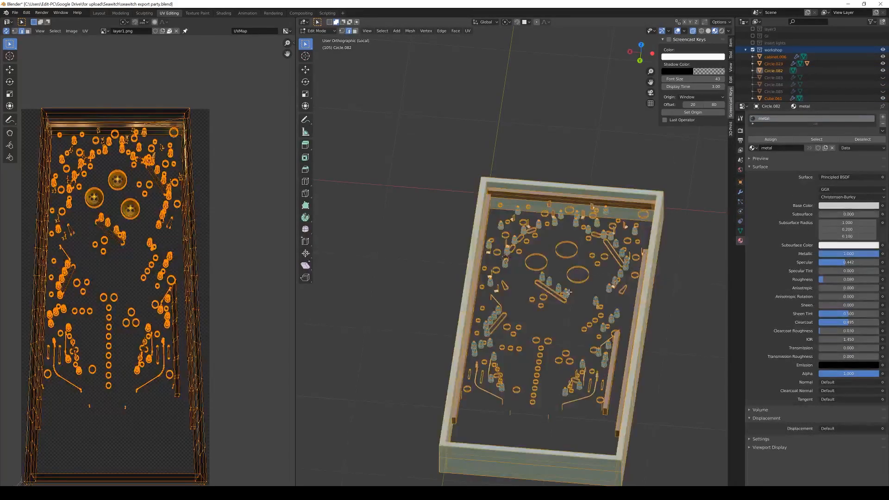
Merge the selected vertices by distance, triangulate the faces and return to object mode
key(m)
key(b)
key(ctrl+t)
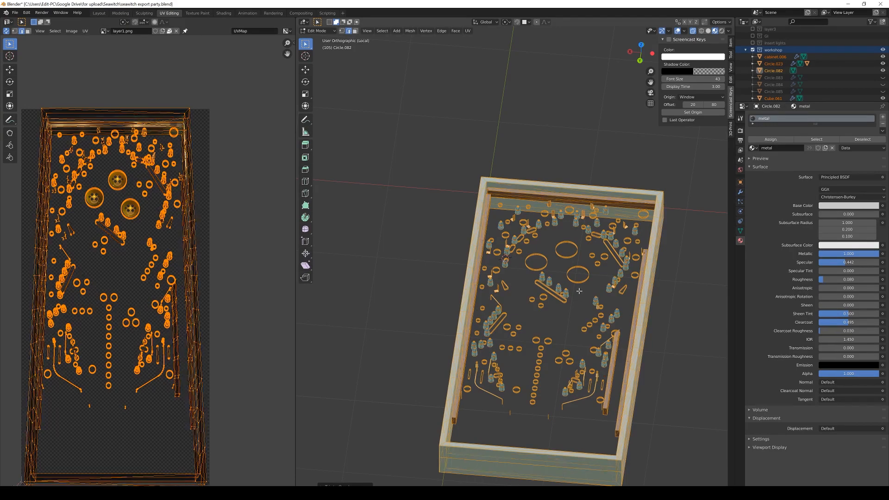
middle_drag(578, 291, 587, 304)
key(Tab)
Check the normals of the triangulated objects with the Face Orientation overlay, turning it off again
click(685, 31)
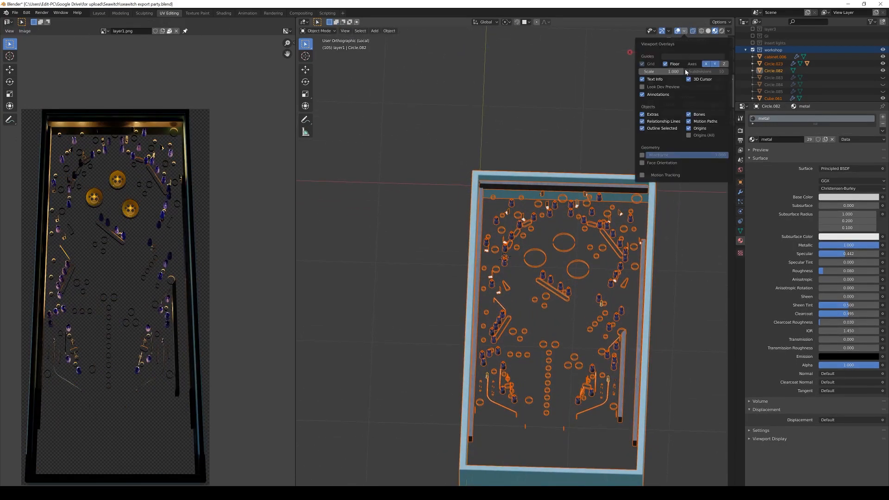
click(648, 163)
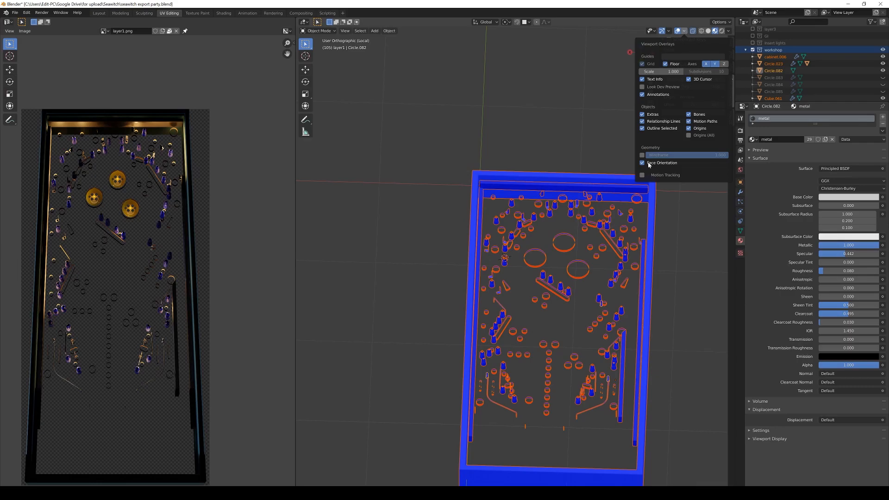
click(648, 164)
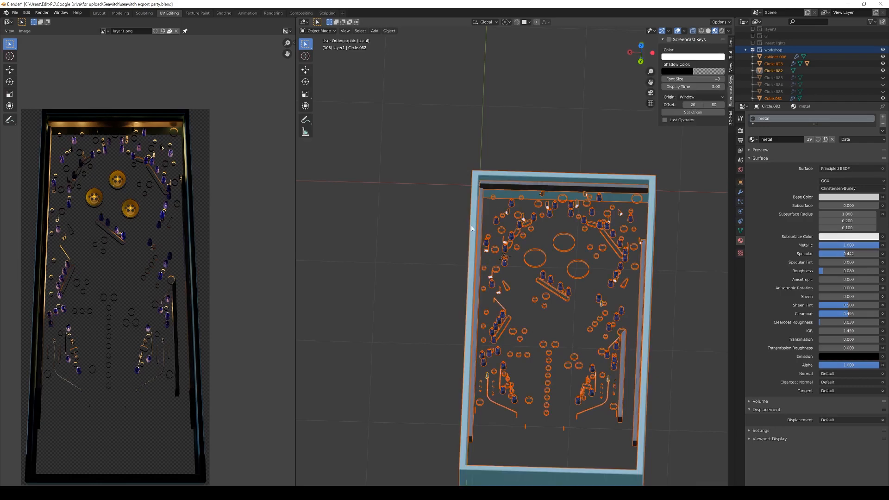
Project the UVs of all the workshop geometry from the camera view
key(KP_0)
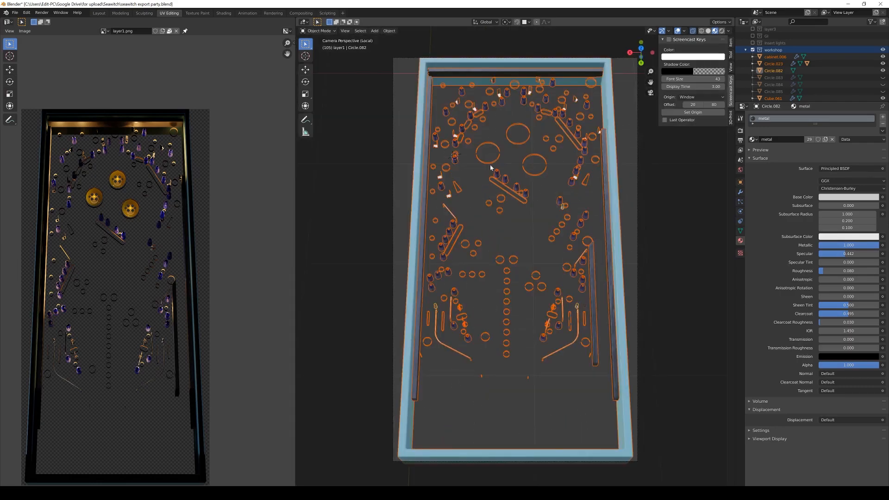
key(Tab)
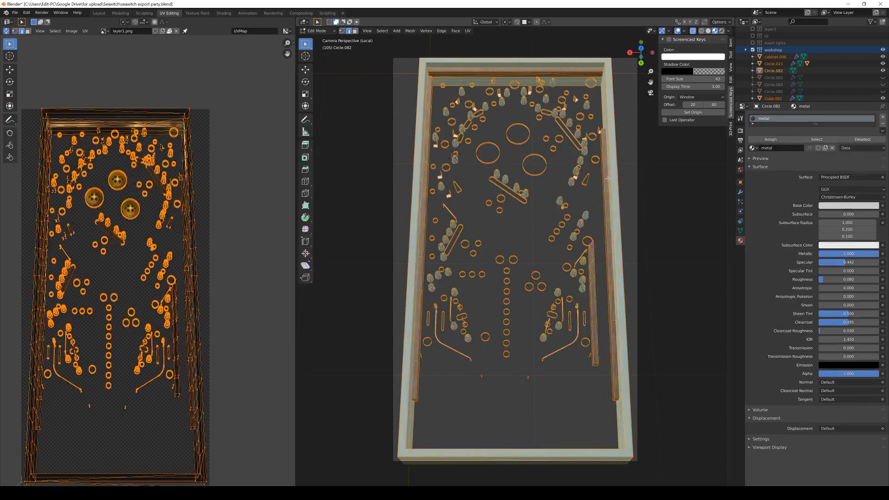
key(u)
click(546, 272)
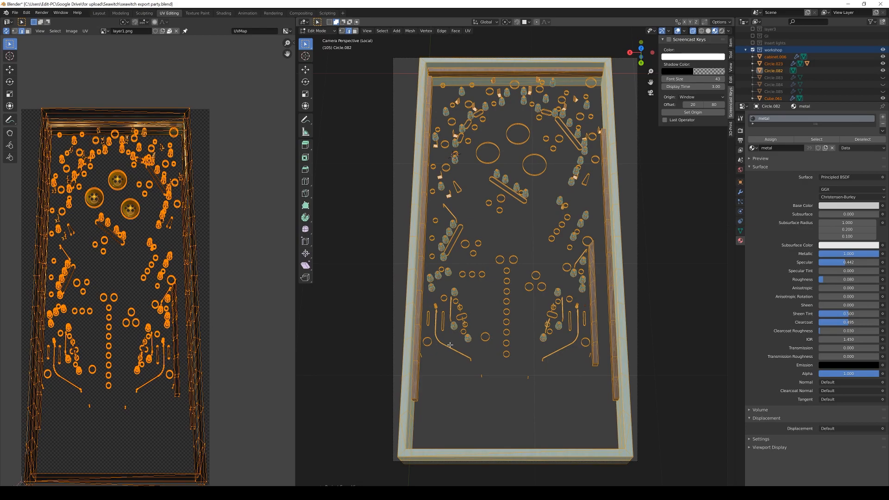
Start an OBJ export and create a meshes folder inside the Seawitch folder as its destination
key(ctrl+shift+e)
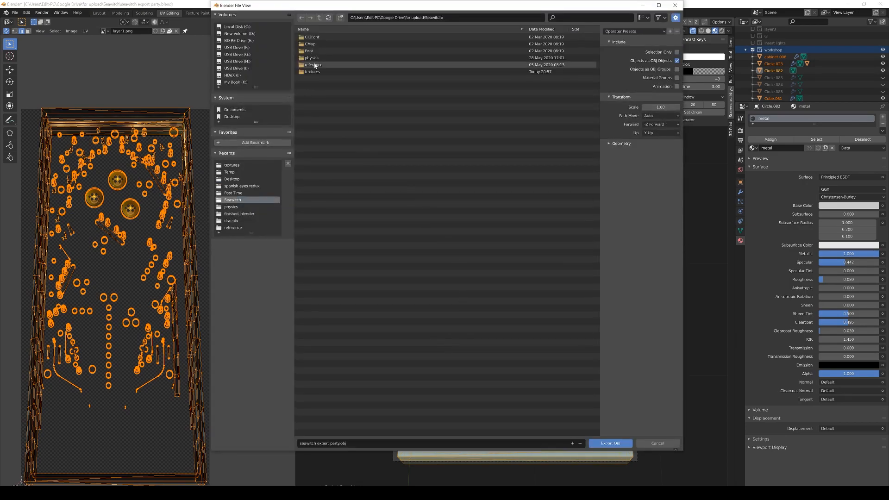
click(341, 18)
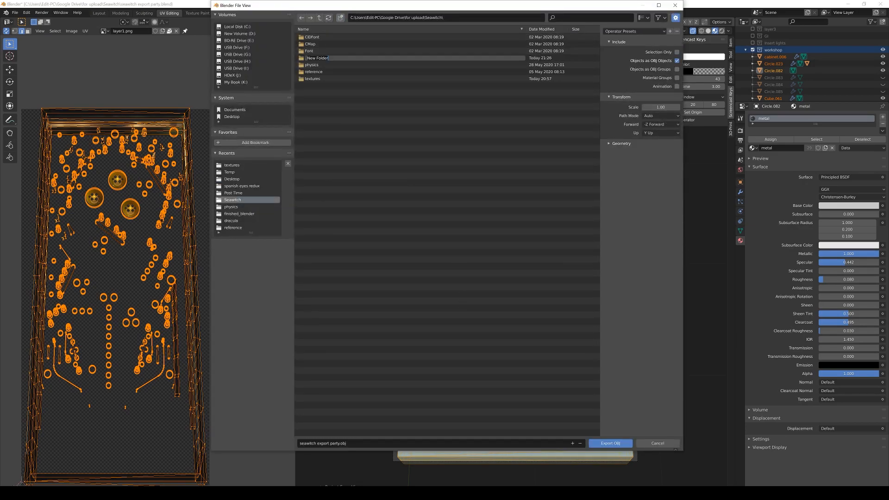
text(meshes)
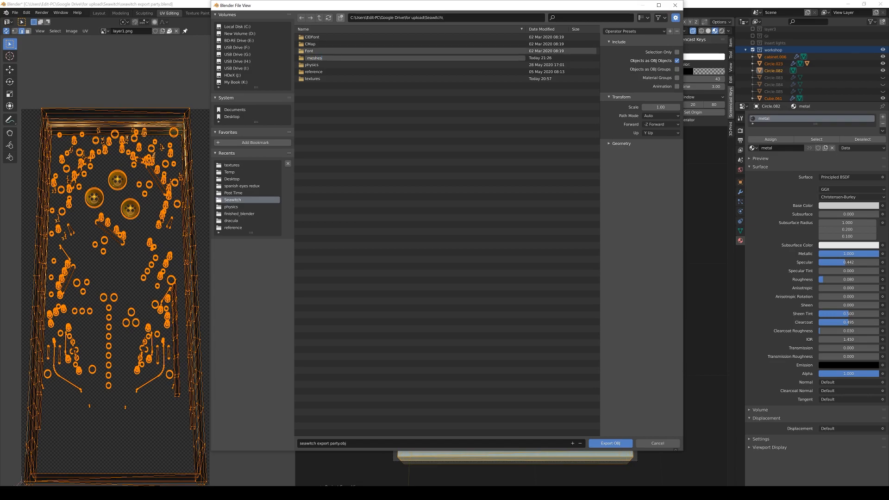
key(Return)
double_click(308, 58)
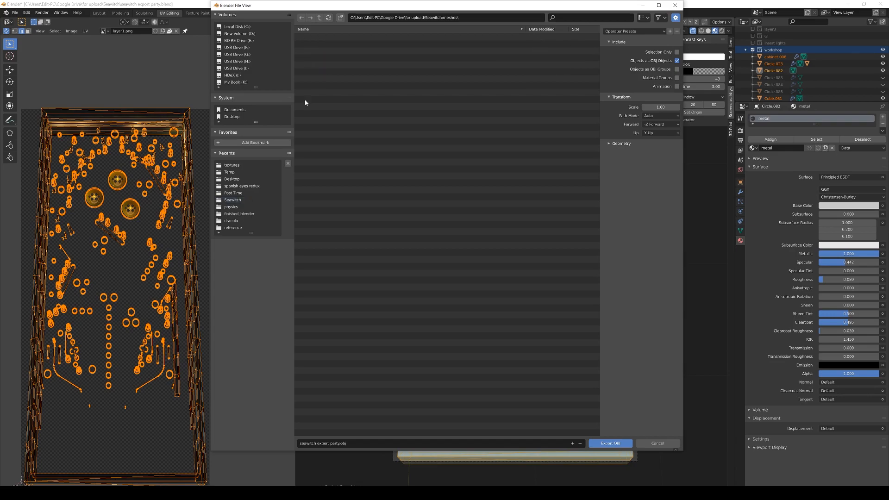
Export the selection only as layer1.obj at scale 10 with Y Forward and -Z Up, using the saved operator preset
click(329, 442)
text(layer1)
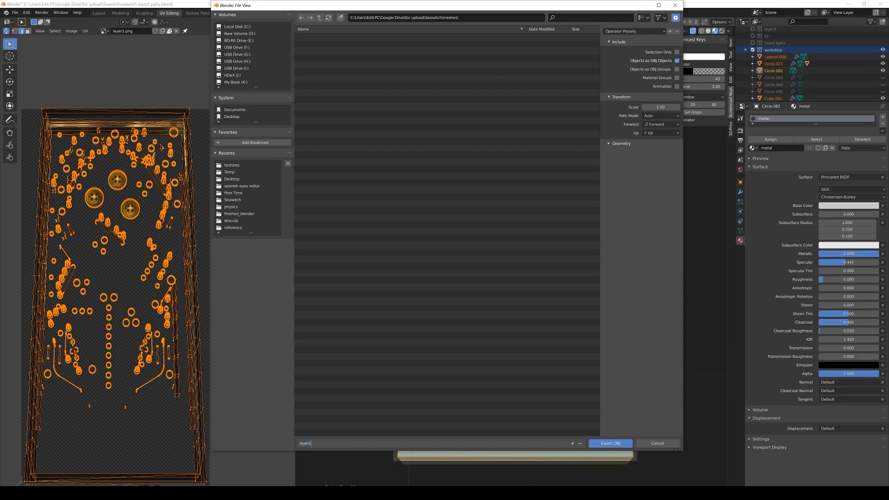
key(Return)
click(648, 31)
click(635, 47)
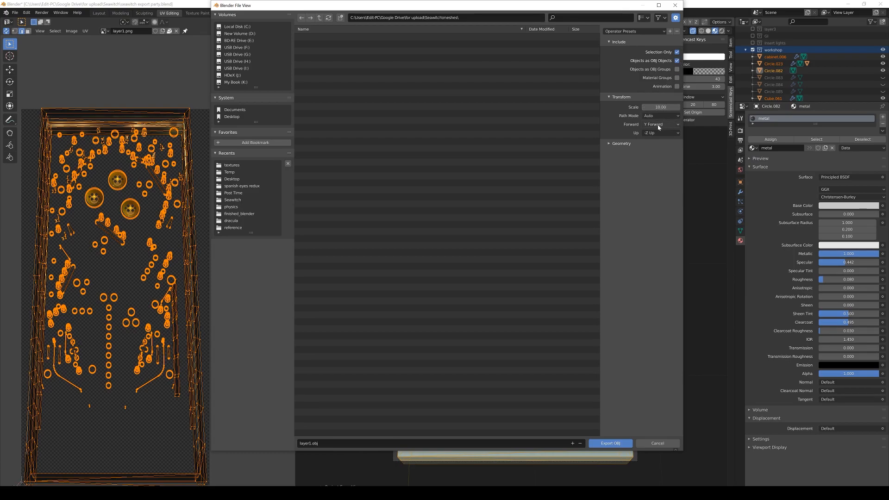
click(610, 444)
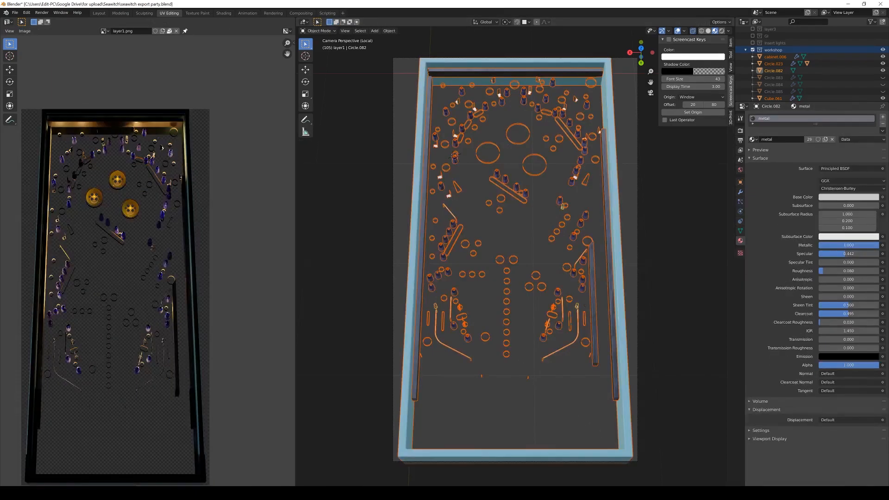
Switch to Visual Pinball and import the baked layer1 image from the Seawitch textures folder in the Image Manager
key(alt+Tab)
click(57, 11)
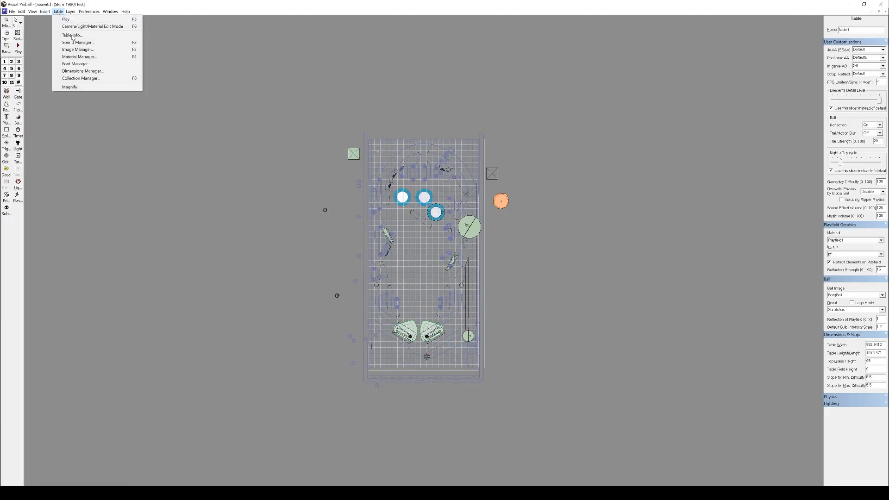
click(70, 50)
click(570, 231)
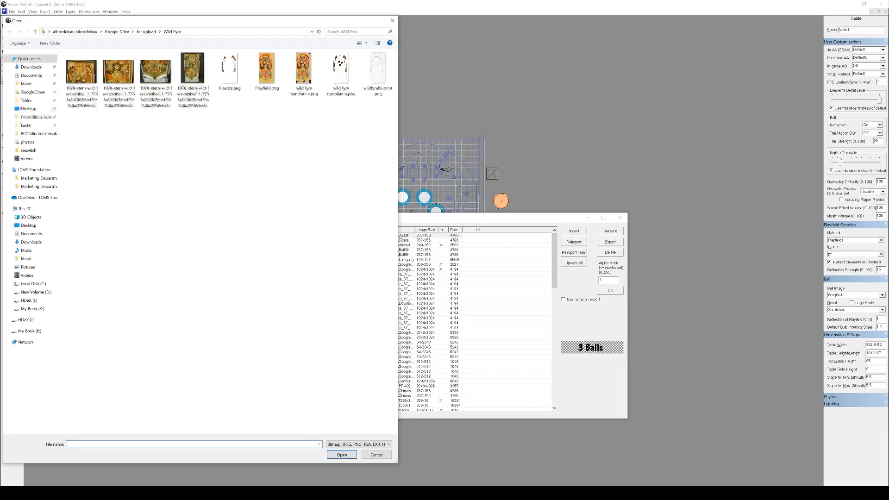
click(141, 31)
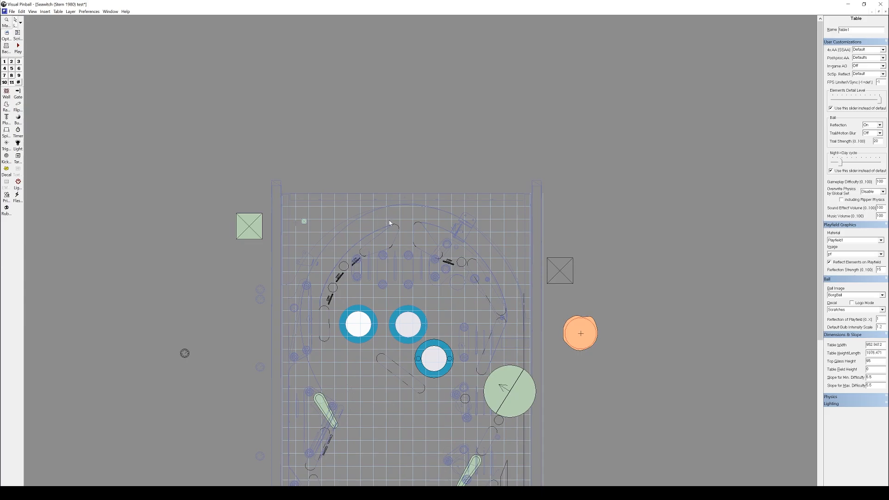
Duplicate the toparch primitive at the top of the table and try to rename the copy layer1
scroll(390, 223, up, 2)
click(397, 241)
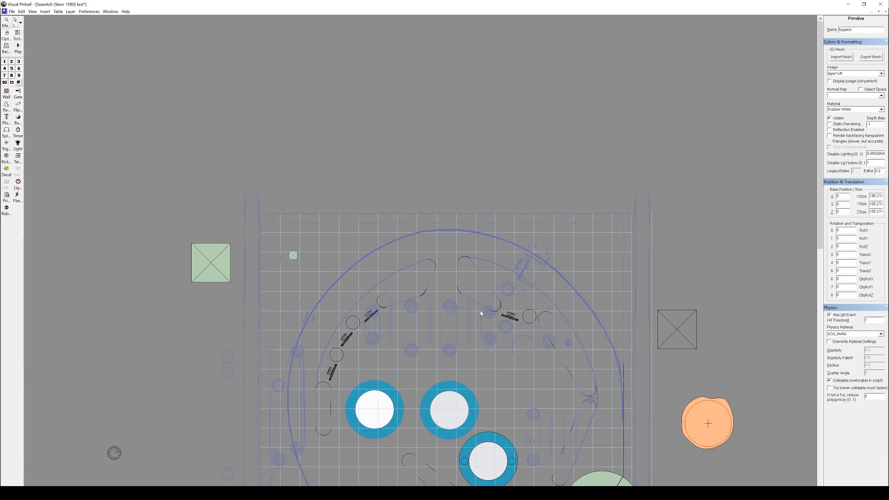
drag(859, 30, 798, 30)
text(layer1)
Import the mesh layer1.obj from the Seawitch meshes folder into the duplicated primitive
click(845, 60)
click(152, 34)
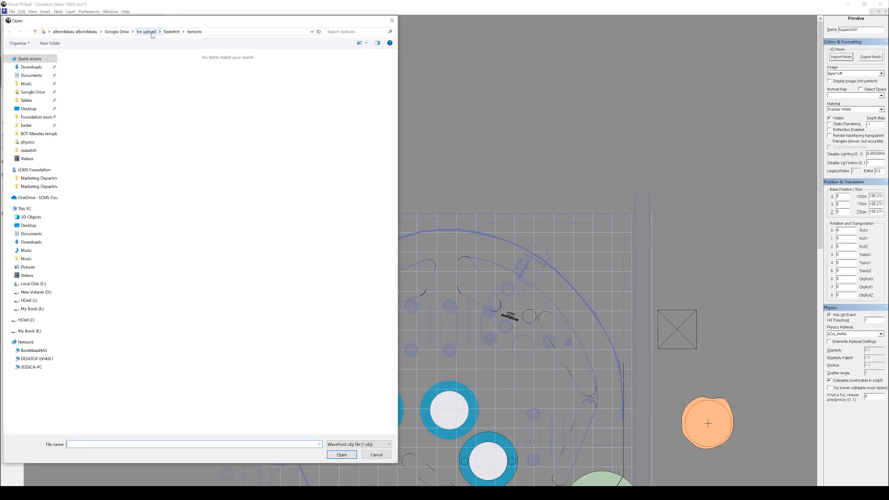
double_click(193, 74)
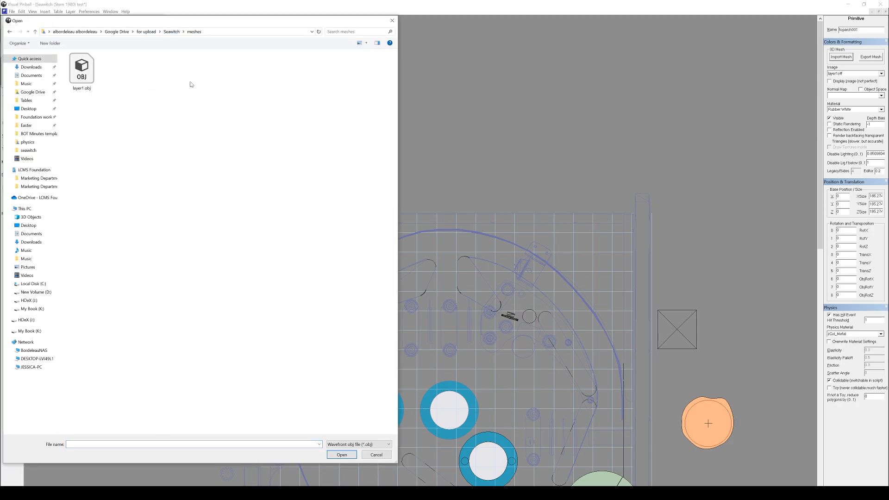
double_click(81, 70)
click(117, 79)
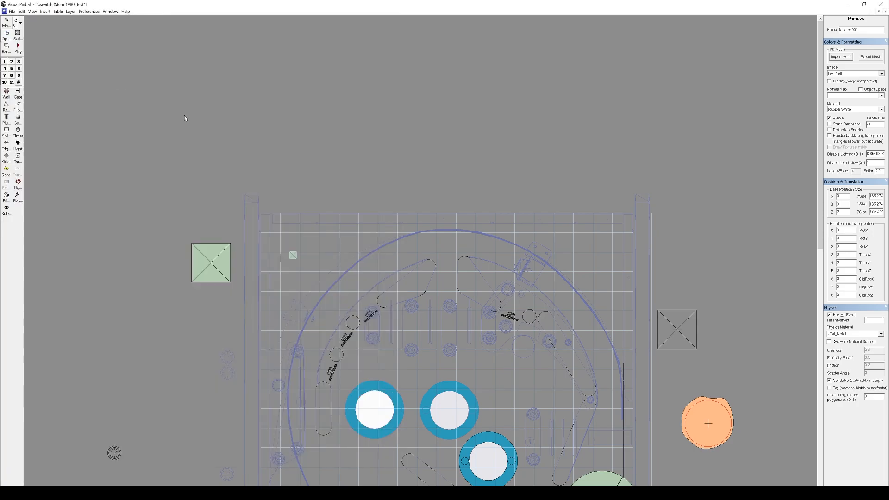
Assign the primitive with the imported mesh to an editor layer
scroll(418, 339, down, 1)
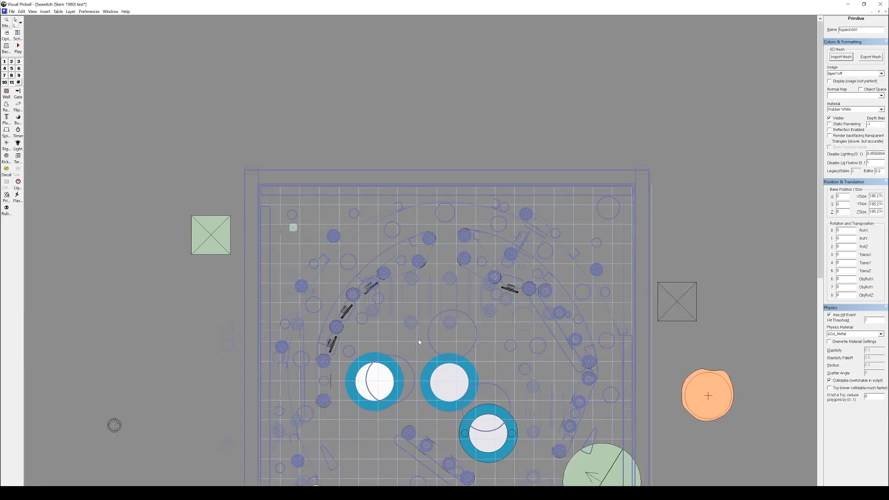
scroll(415, 260, down, 3)
click(431, 159)
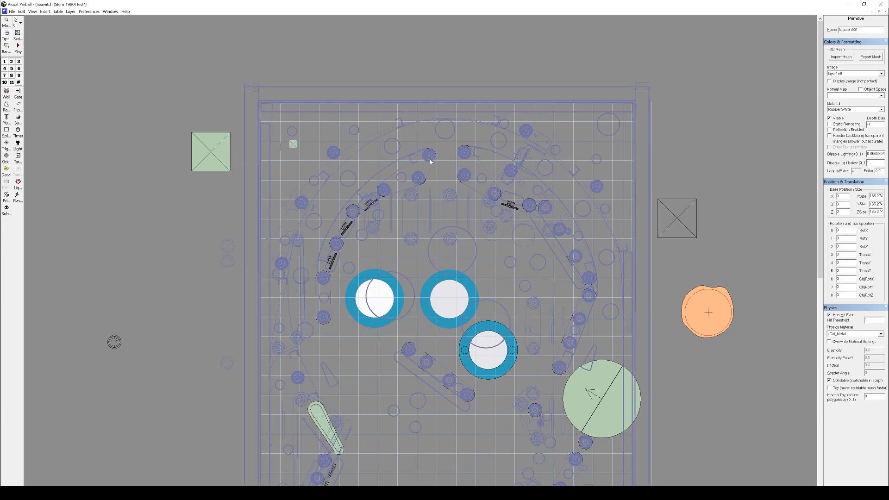
right_click(430, 162)
mouse_move(511, 230)
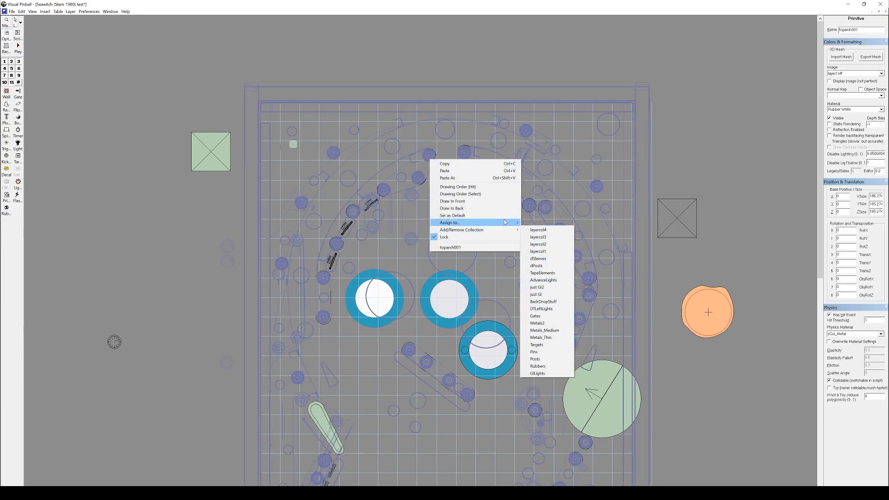
click(535, 225)
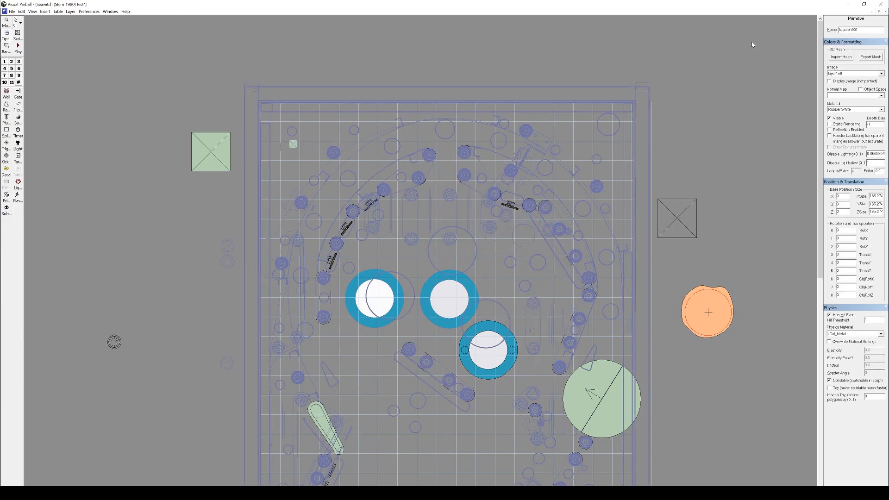
Set the imported primitive's image to layer1
click(881, 73)
click(885, 82)
click(878, 73)
click(881, 80)
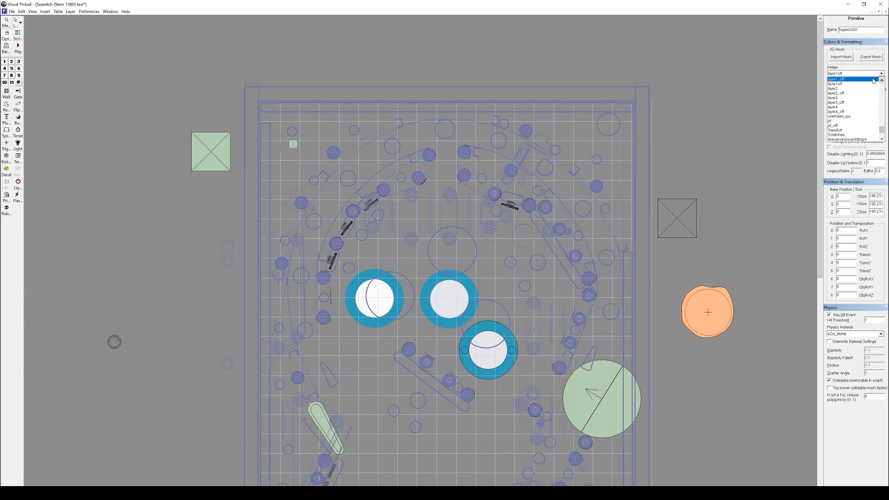
click(881, 79)
click(881, 80)
click(881, 80)
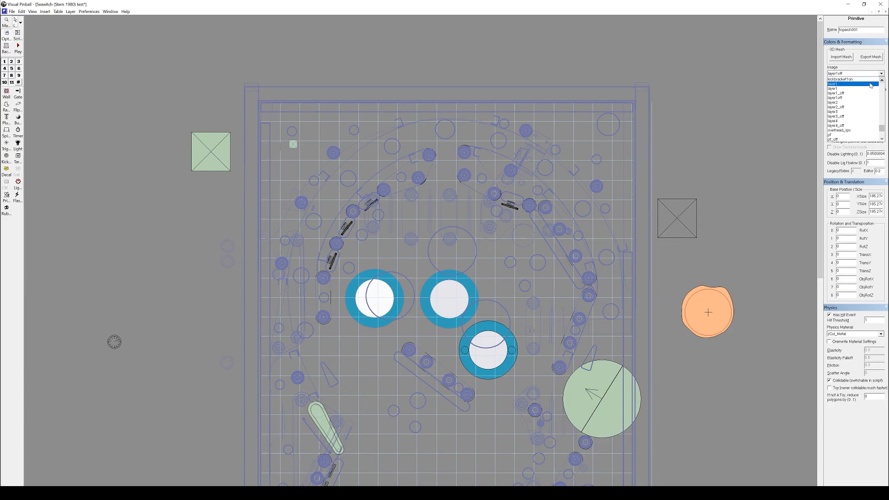
click(870, 84)
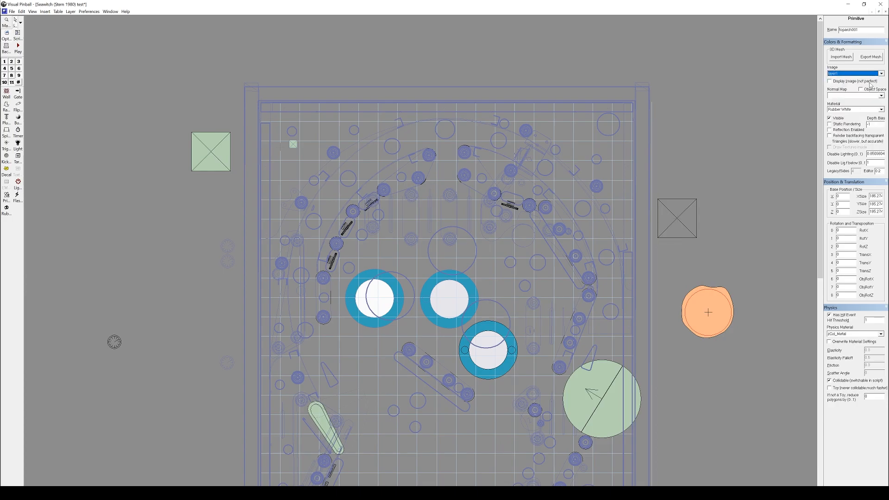
Delete the duplicate 4096x4096 layer1 image from the table's Image Manager, keeping the 4096x8192 one
click(57, 11)
click(77, 51)
drag(554, 264, 558, 373)
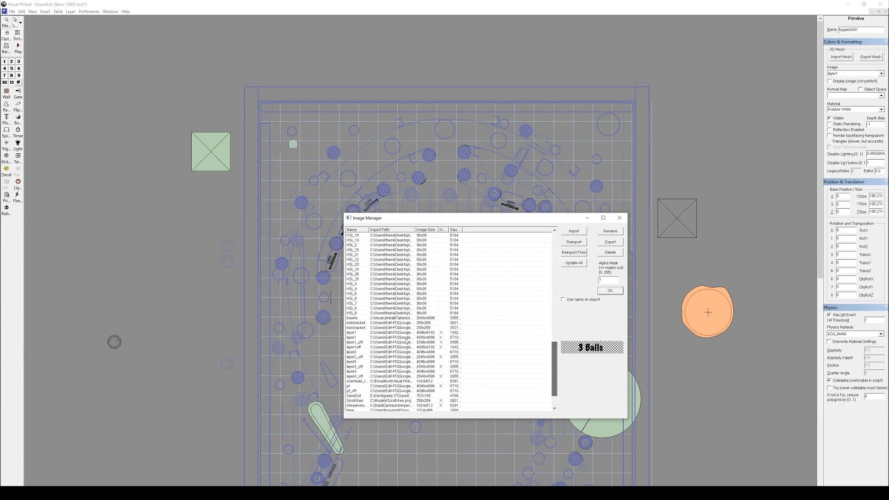
click(358, 337)
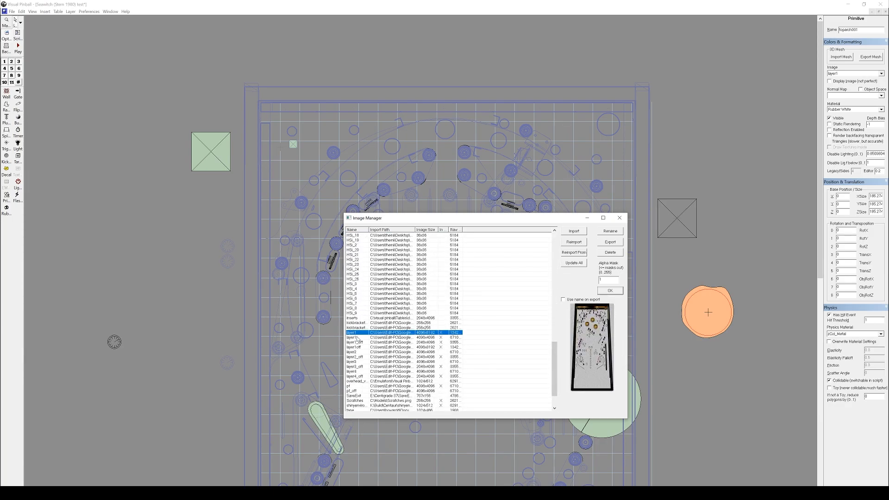
click(616, 253)
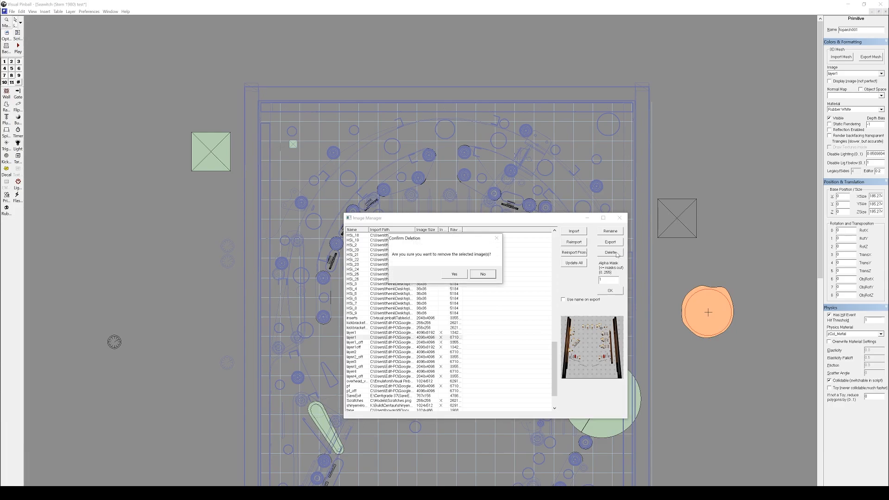
click(451, 277)
Delete the layer1_off image from the table's images and close the Image Manager
click(362, 338)
click(359, 343)
click(360, 337)
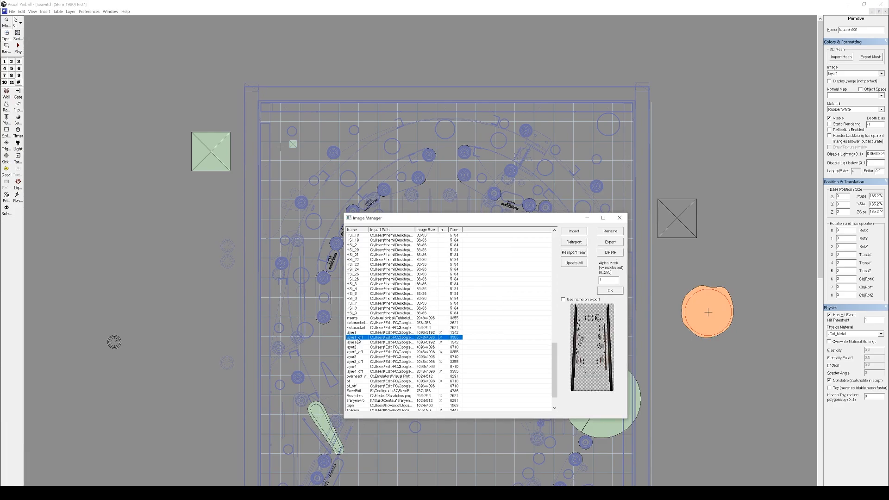
key(Delete)
click(454, 276)
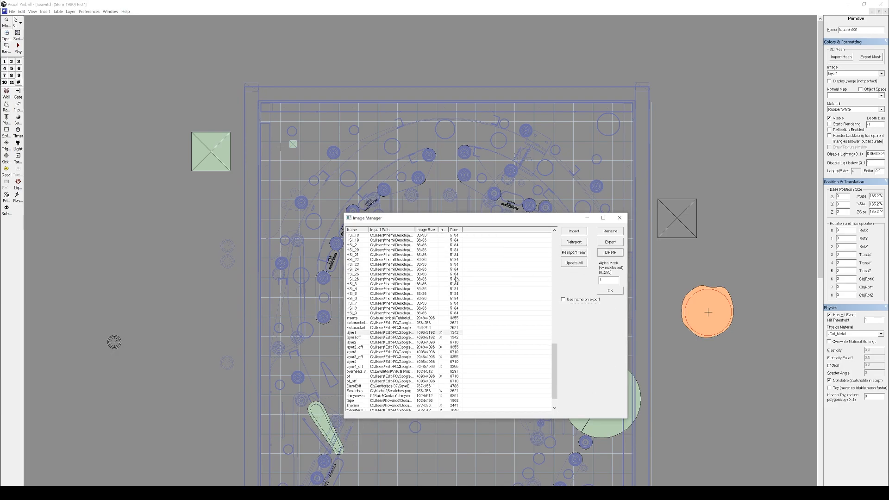
click(610, 291)
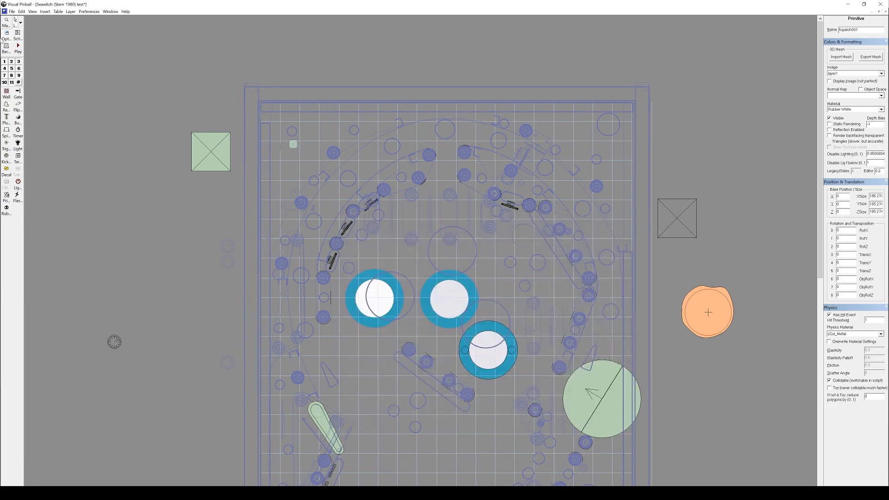
Enable Test Desktop in the Backglass/POV settings and play the table to test the layer1 primitive
click(7, 47)
click(829, 99)
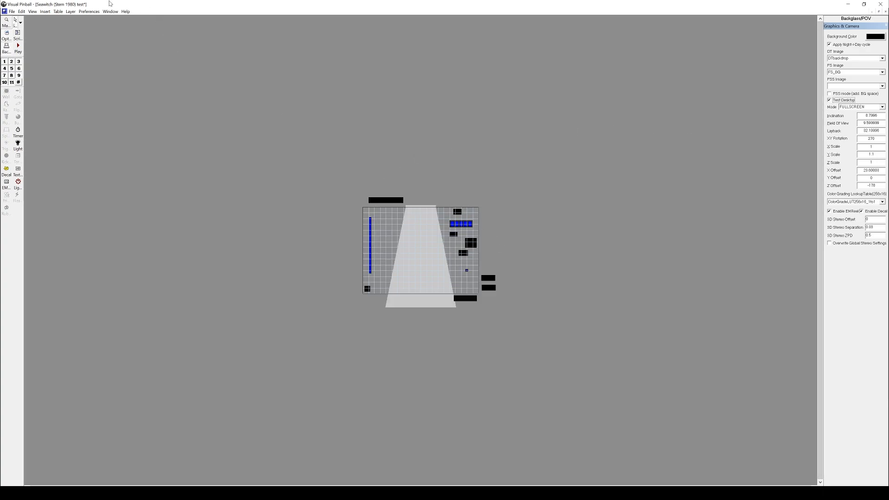
click(58, 11)
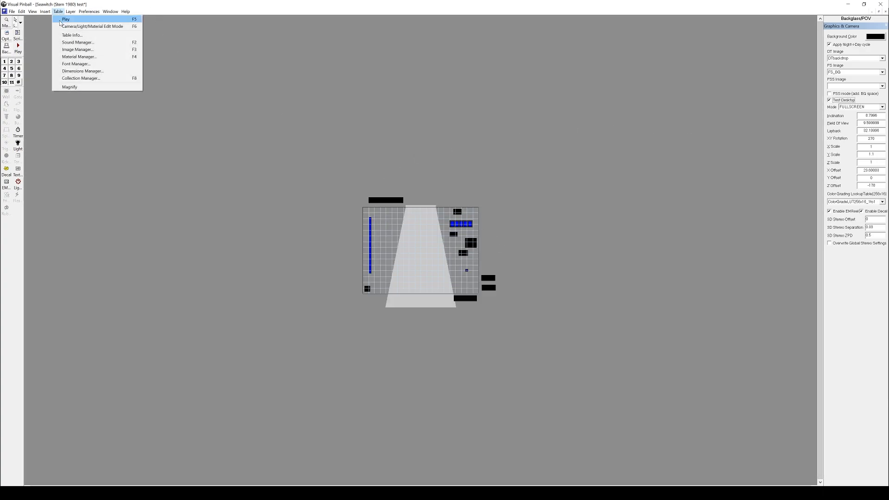
click(65, 19)
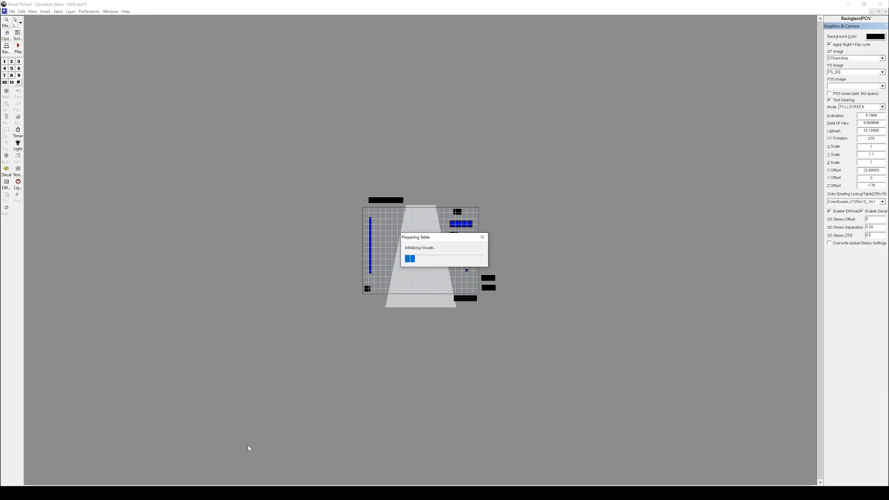